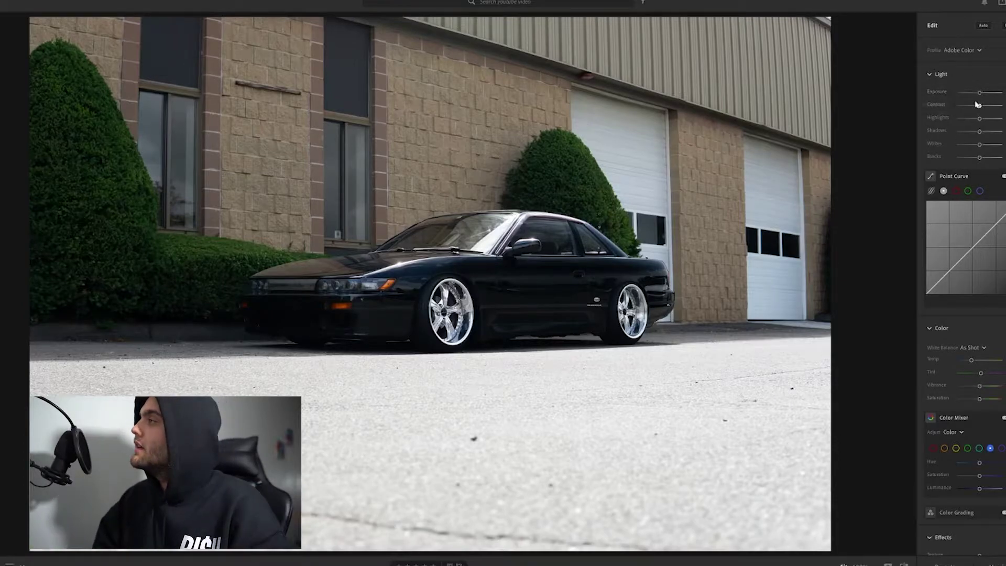
mouse_move(979, 106)
mouse_down()
mouse_move(983, 116)
mouse_move(981, 107)
mouse_up()
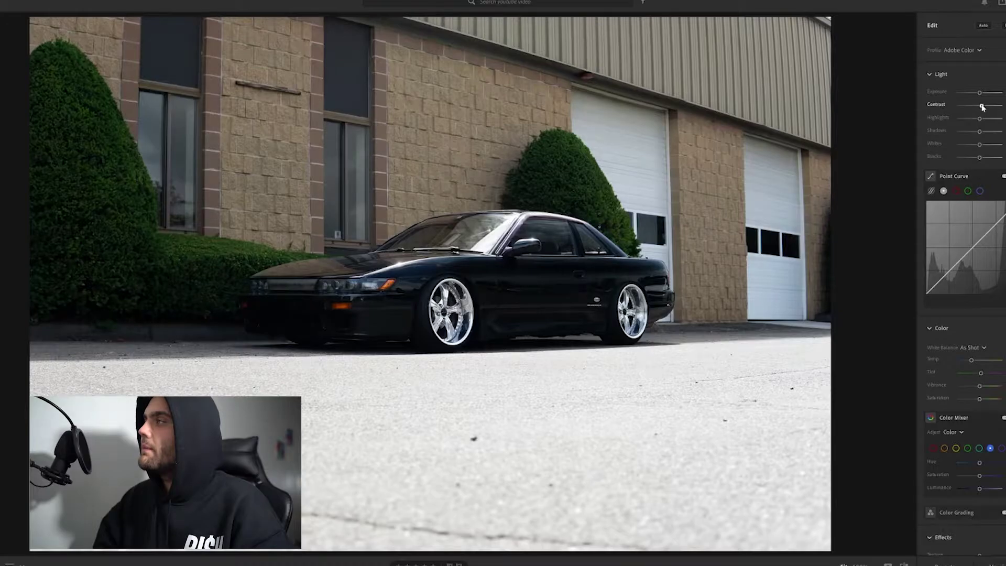
drag(983, 107, 980, 109)
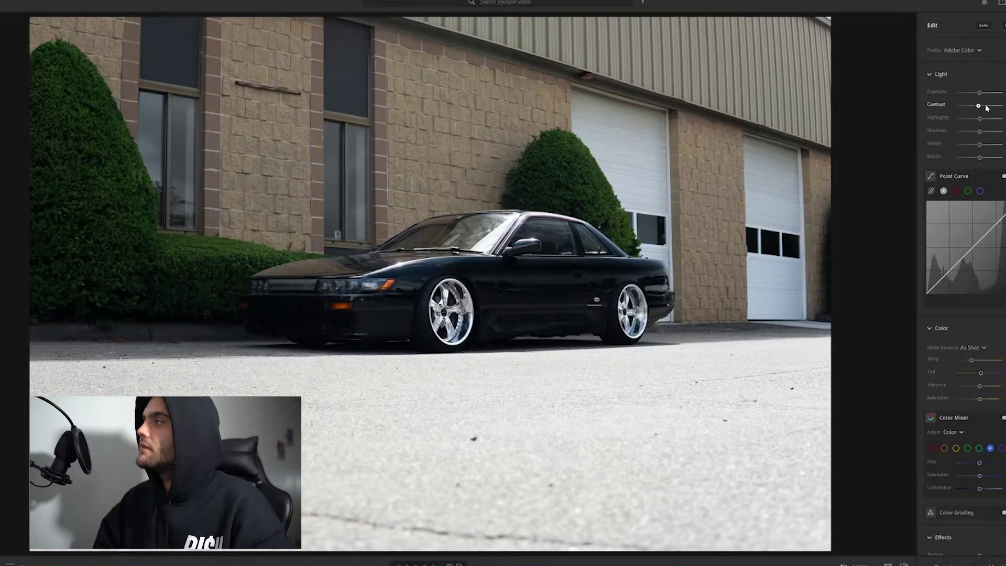
key(Delete)
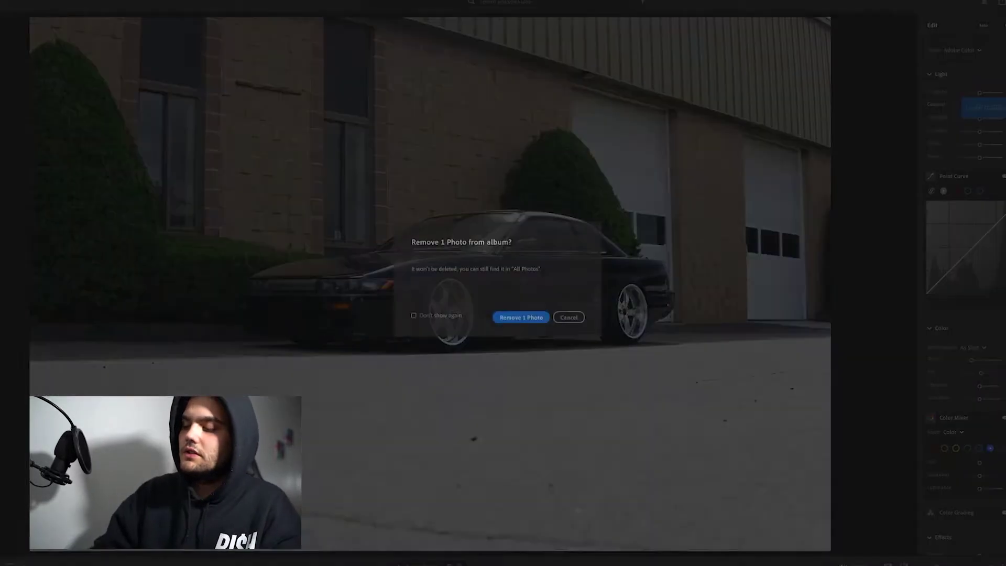
key(Return)
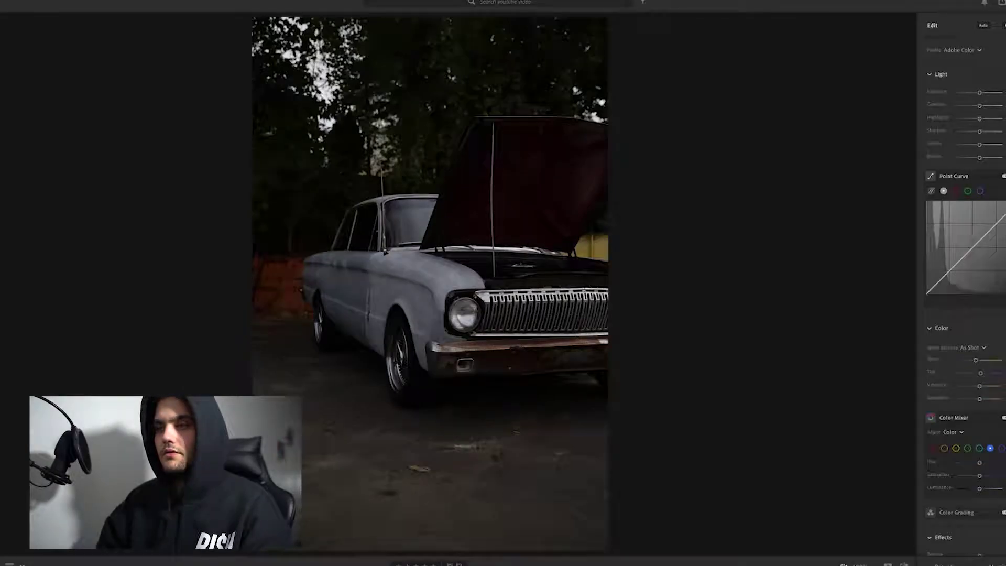
key(Right)
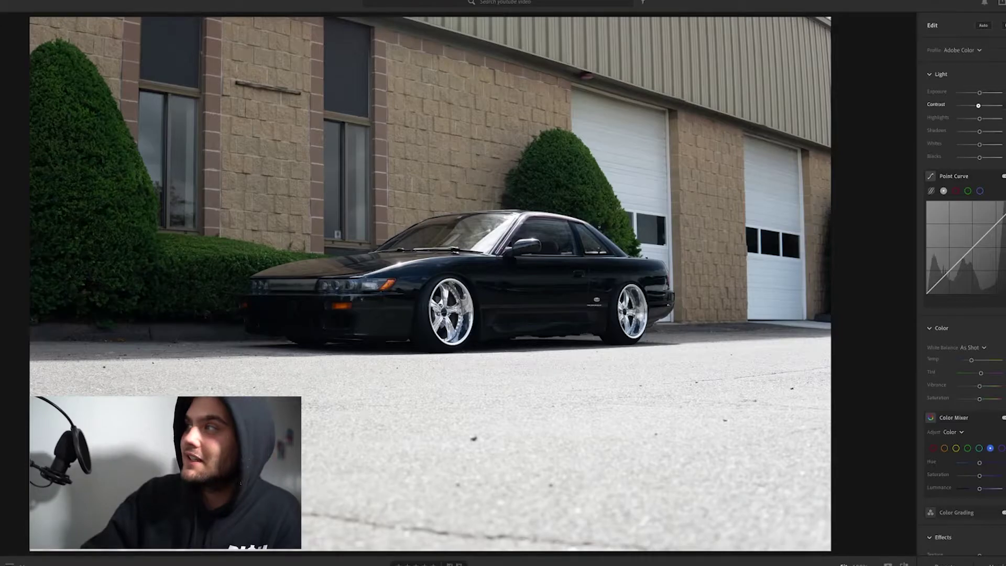
Raise the contrast of the black car photo slightly and lower its highlights strongly to recover the bright pavement
drag(978, 105, 981, 105)
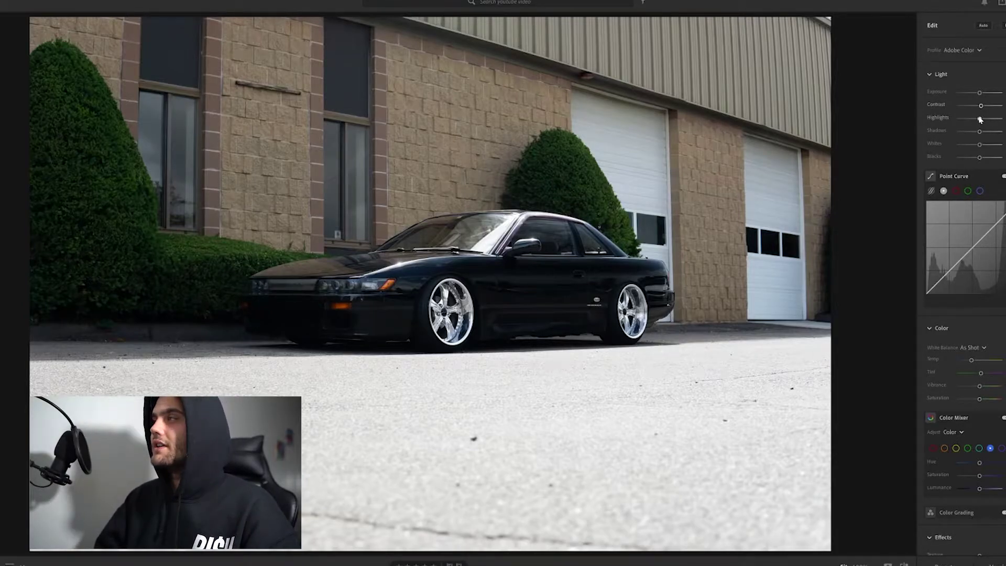
drag(979, 119, 954, 114)
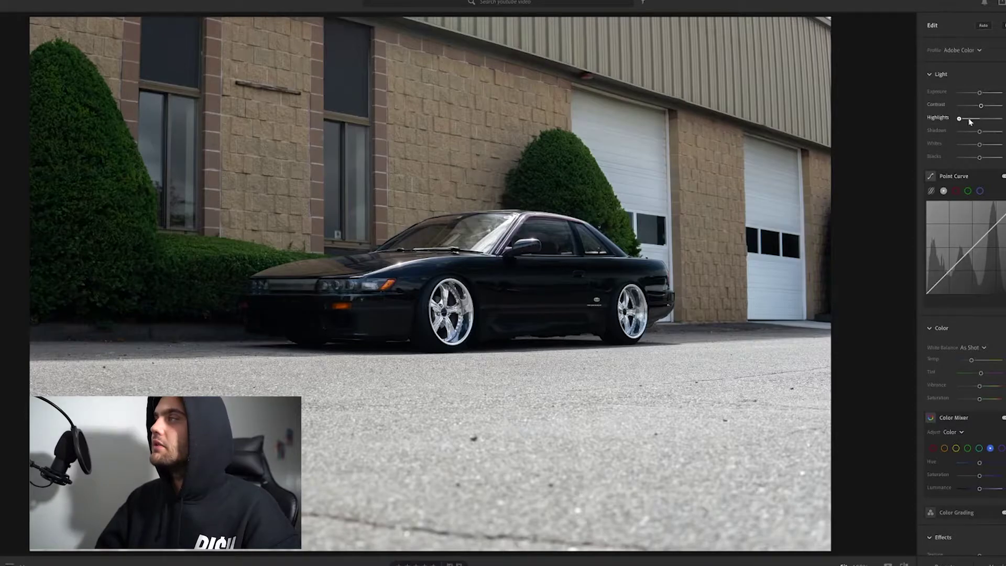
drag(963, 119, 983, 142)
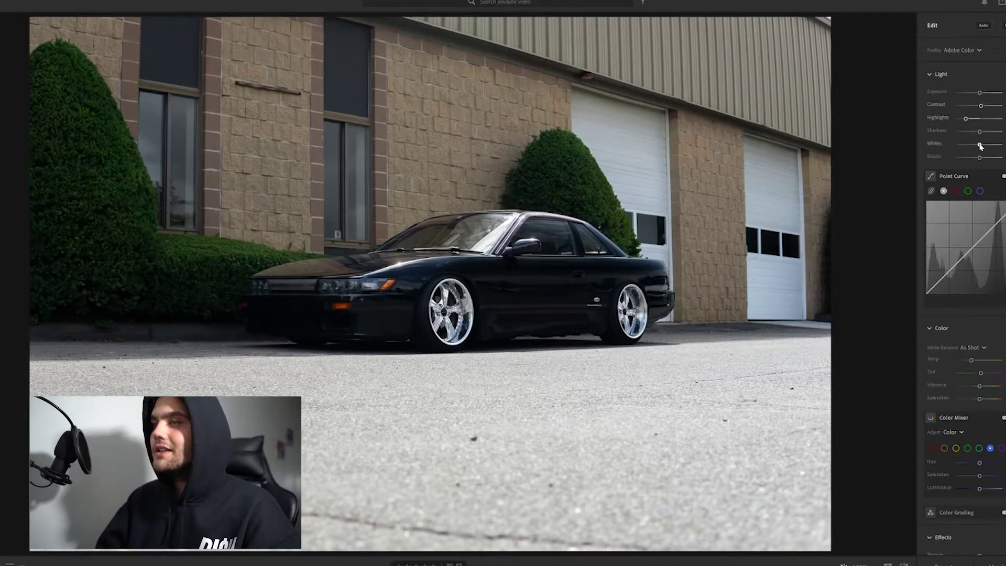
Lower the whites moderately and fine-tune the blacks to just above neutral
drag(979, 145, 973, 145)
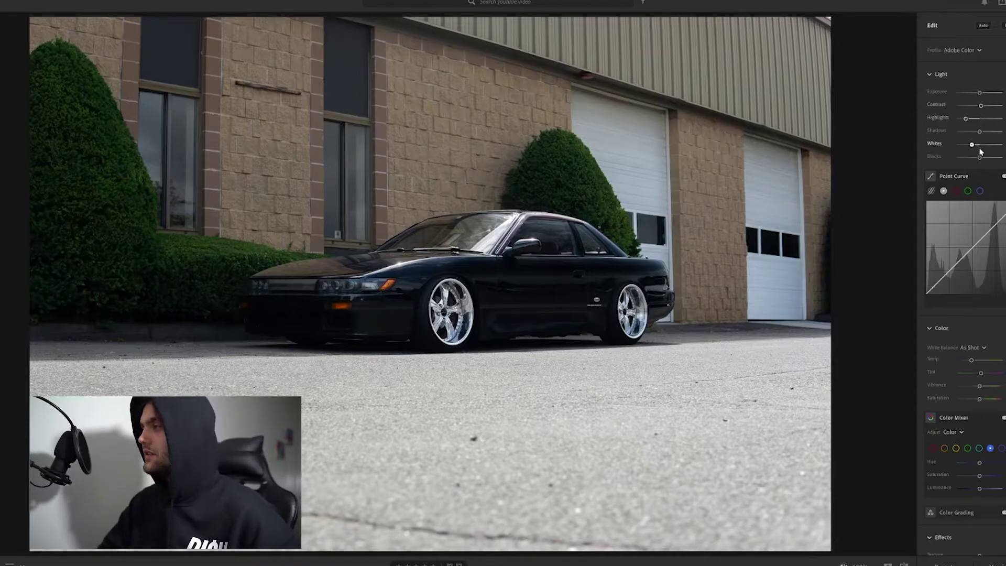
drag(981, 157, 974, 157)
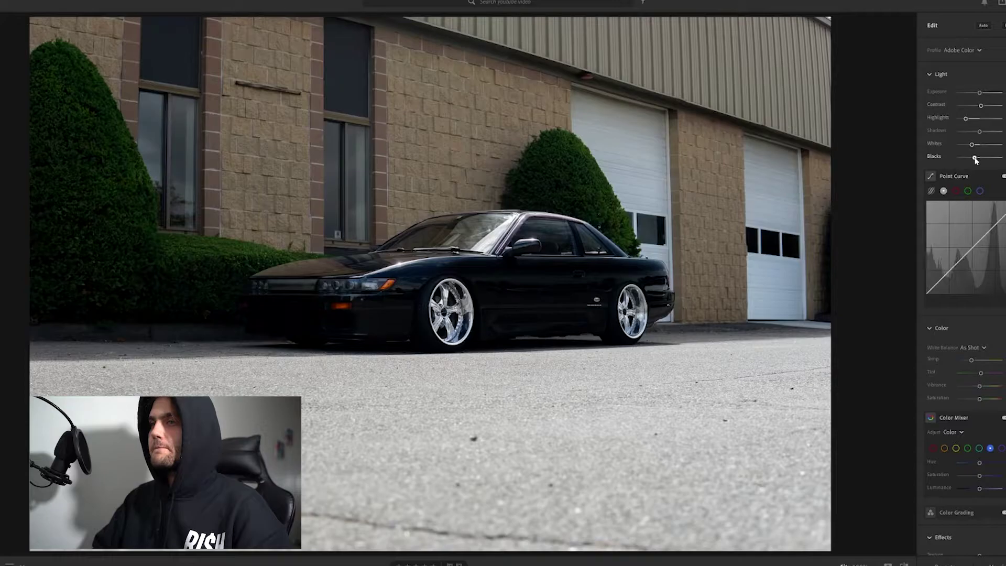
drag(975, 159, 976, 161)
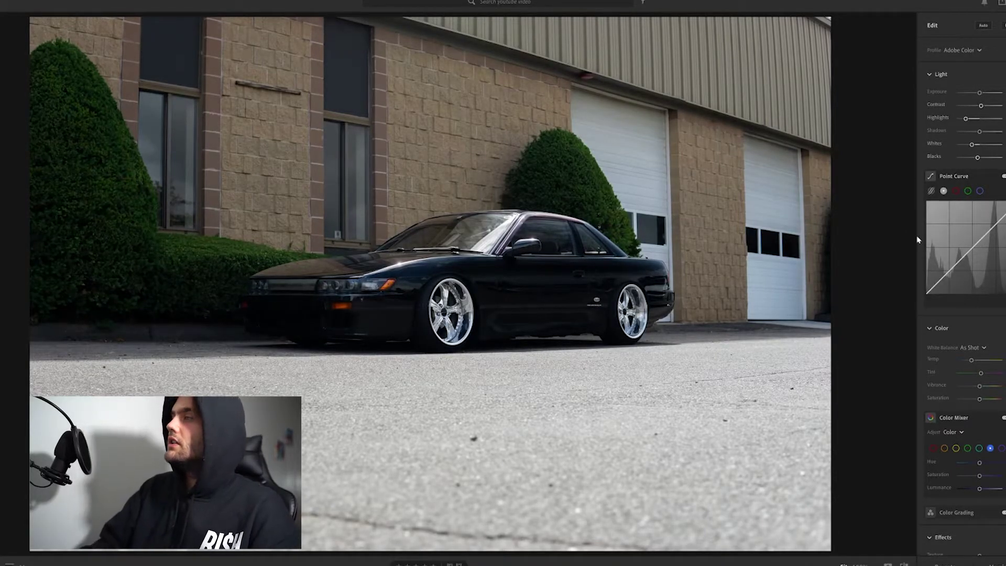
key(Up)
key(Up)
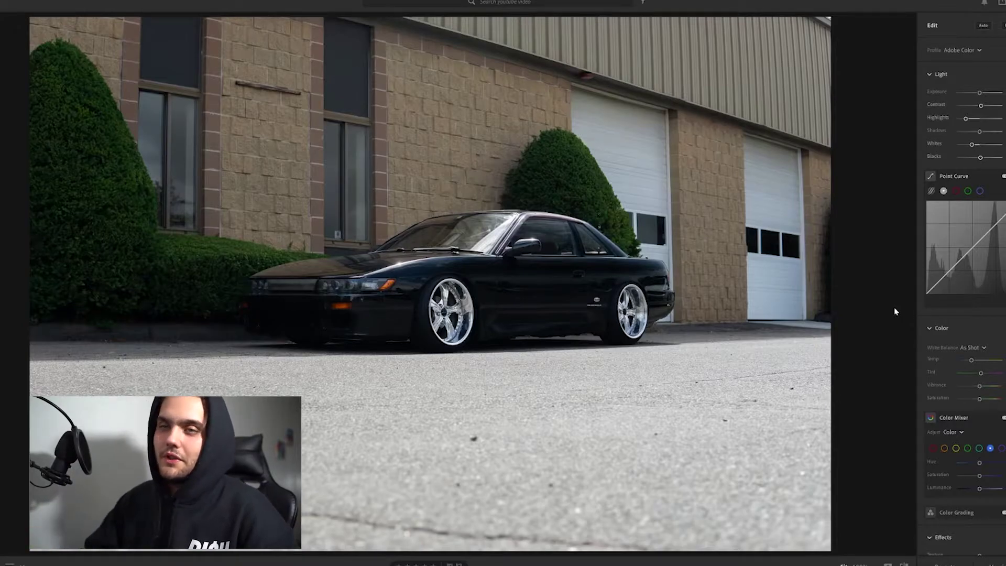
drag(941, 273, 969, 273)
mouse_move(992, 245)
mouse_down()
mouse_move(984, 223)
mouse_move(995, 292)
mouse_move(996, 254)
mouse_up()
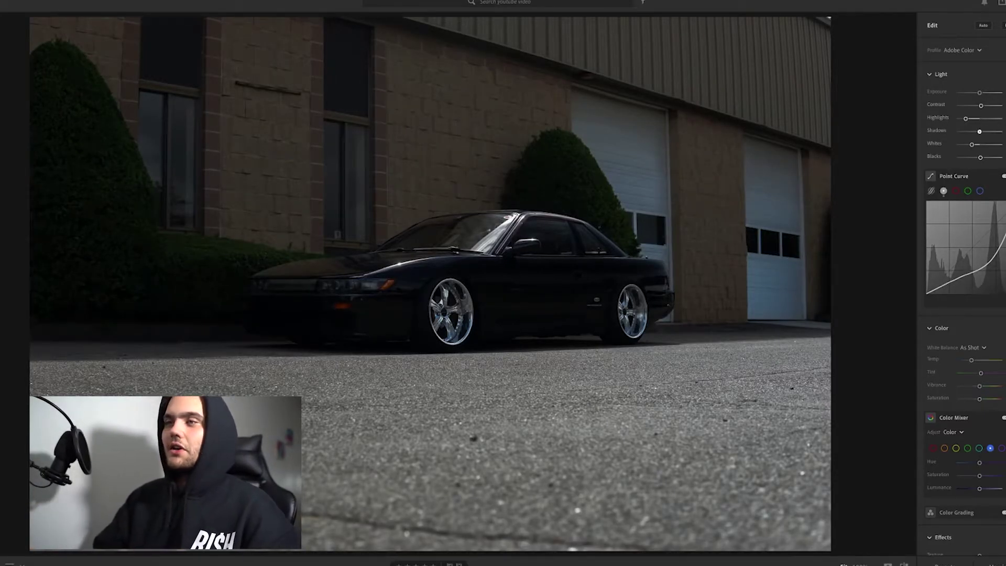
key(ctrl+z)
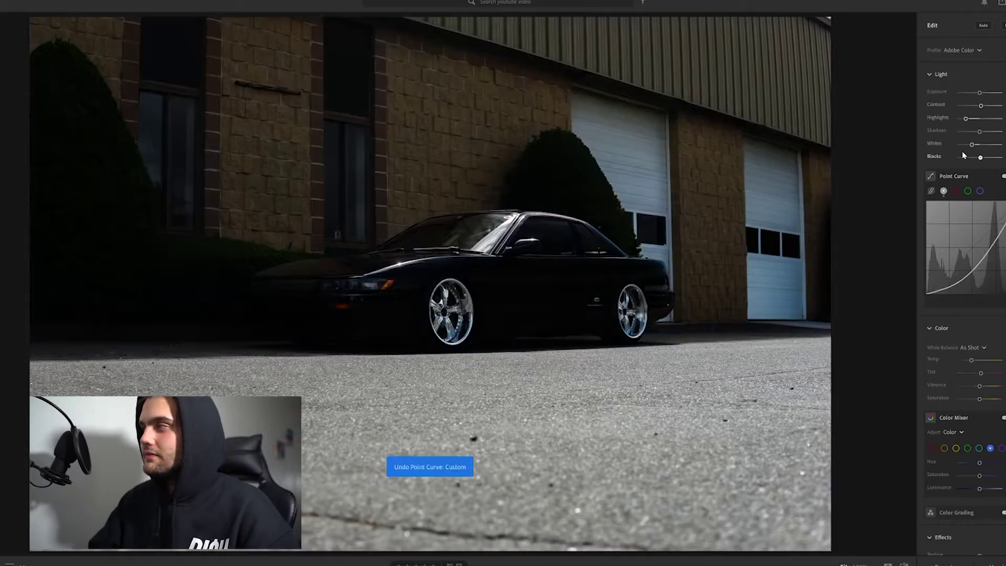
key(ctrl+z)
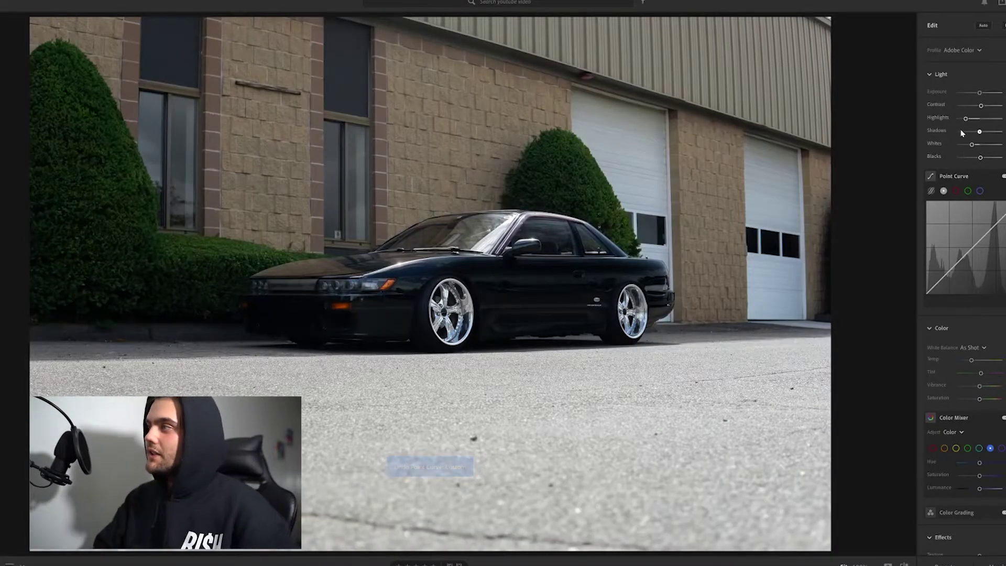
Add a shadow point and a midtone point to the point curve, pulling the midtones slightly below the diagonal
drag(946, 278, 946, 277)
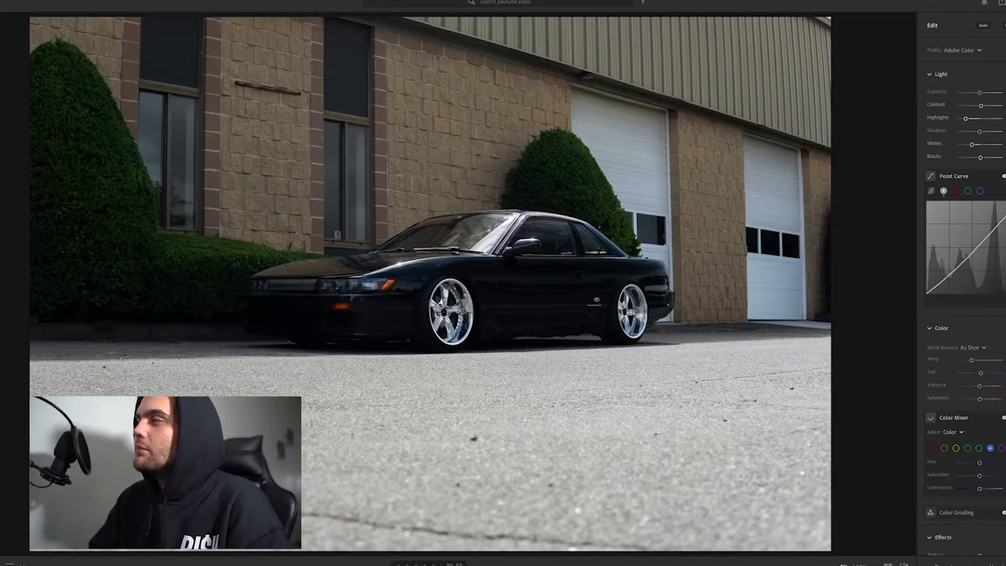
mouse_move(970, 257)
mouse_down()
mouse_move(969, 235)
mouse_move(969, 262)
mouse_up()
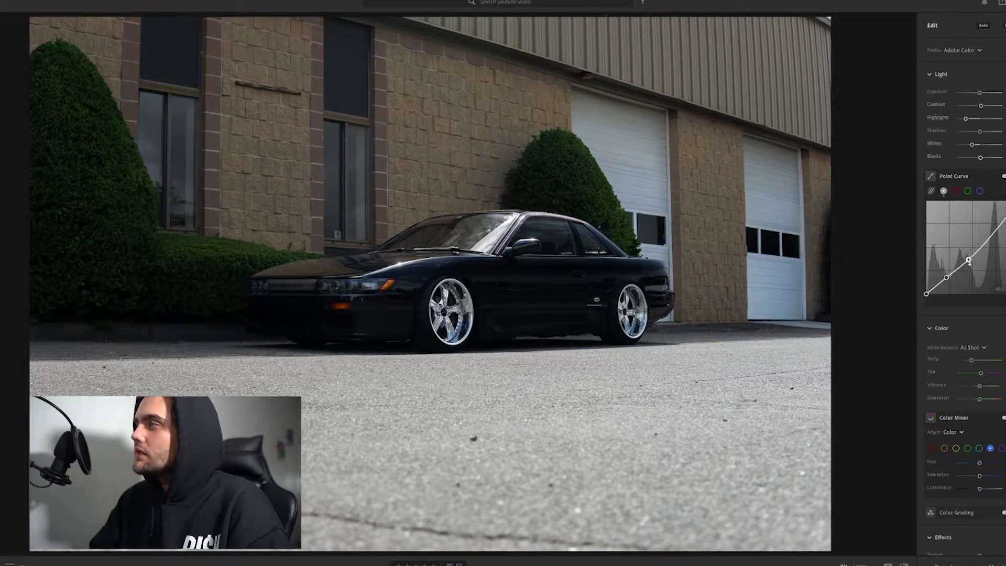
drag(968, 261, 967, 260)
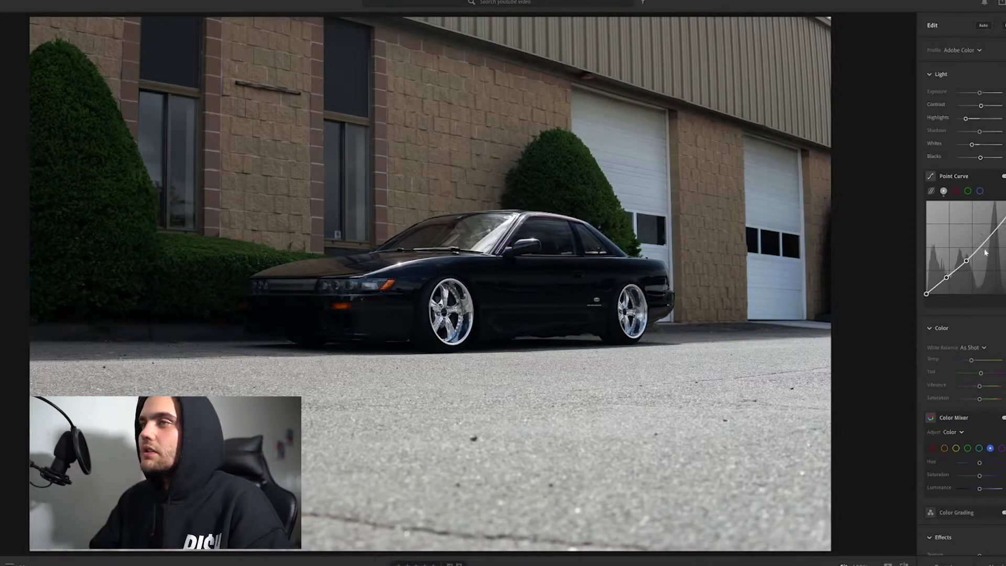
Add points to the upper part of the point curve and lift the highlights slightly back toward the diagonal
click(984, 244)
drag(984, 245, 987, 245)
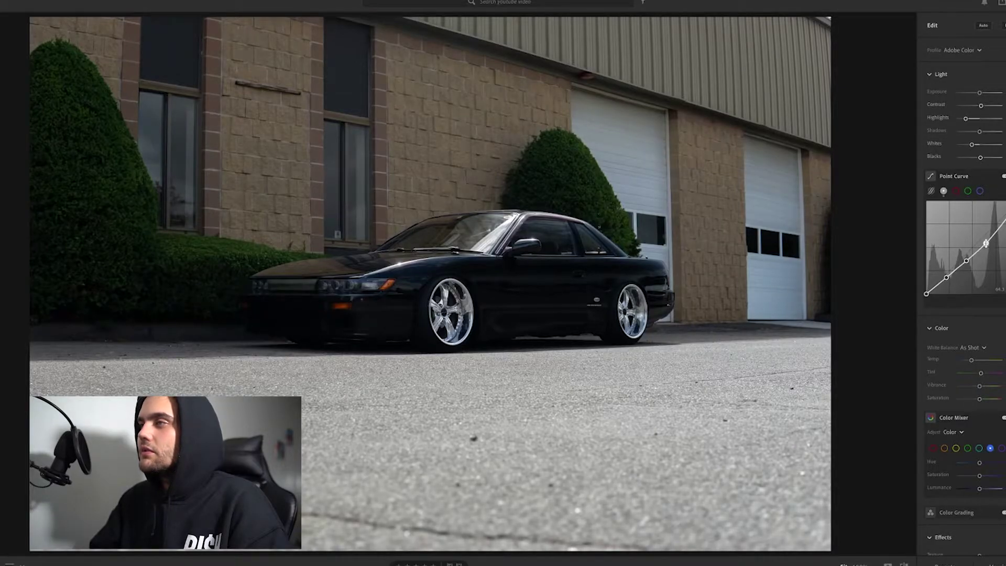
drag(985, 243, 988, 262)
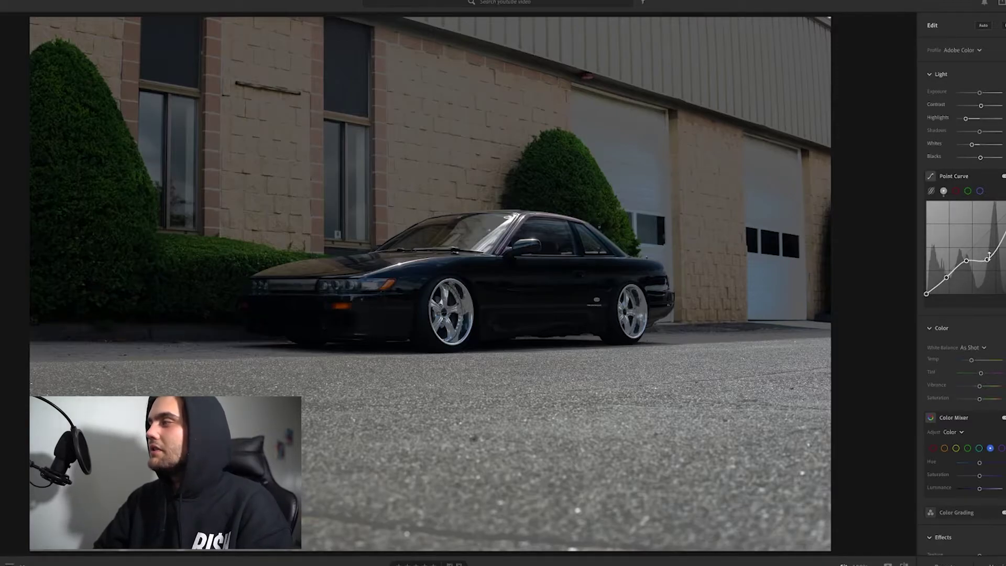
drag(987, 258, 987, 239)
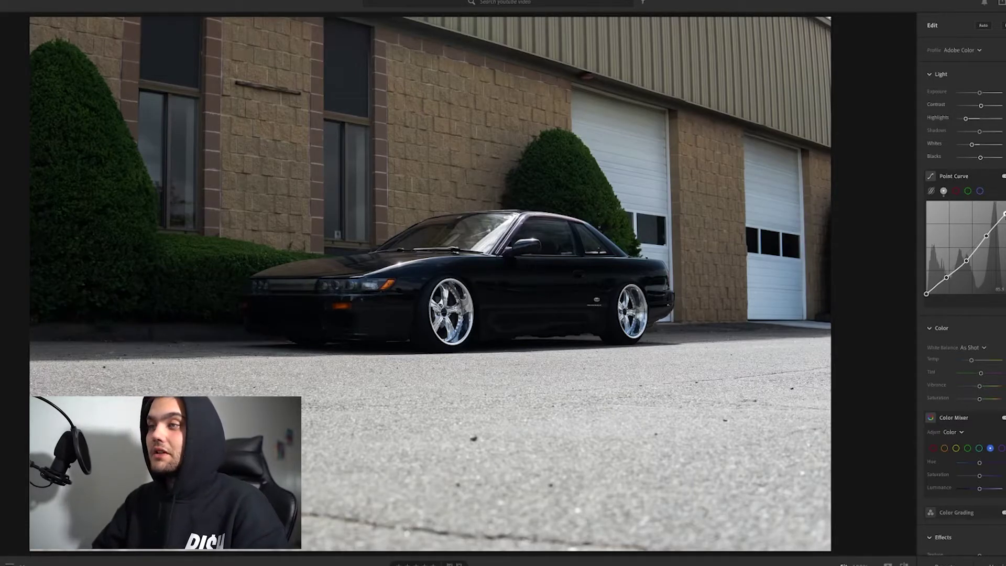
drag(1003, 215, 1002, 213)
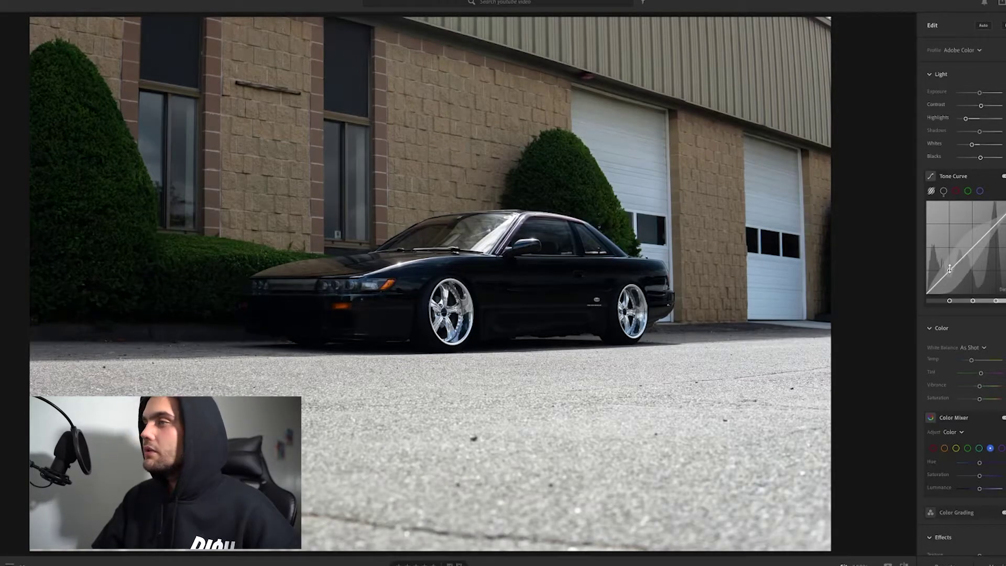
Adjust the darks and pull down the upper end of the parametric tone curve slightly
drag(948, 268, 964, 250)
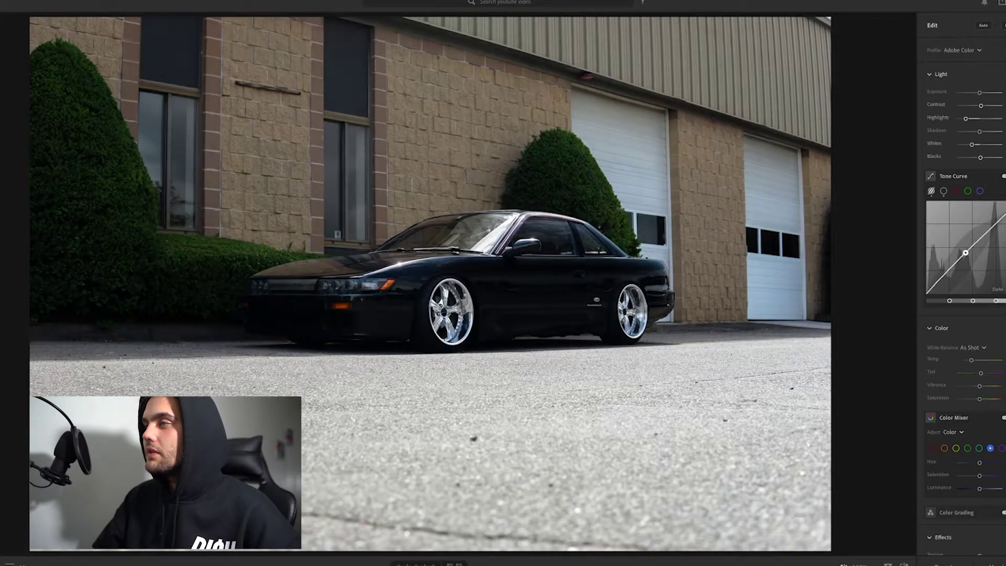
drag(992, 220, 992, 226)
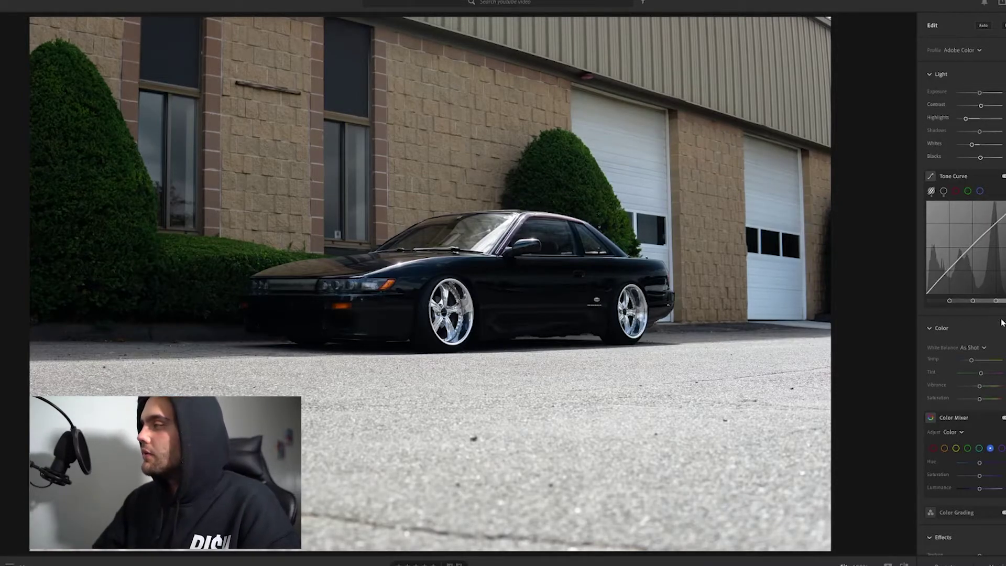
Warm the white balance temperature slightly, keep the tint near its original setting, and nudge the whites up a little
drag(970, 361, 972, 361)
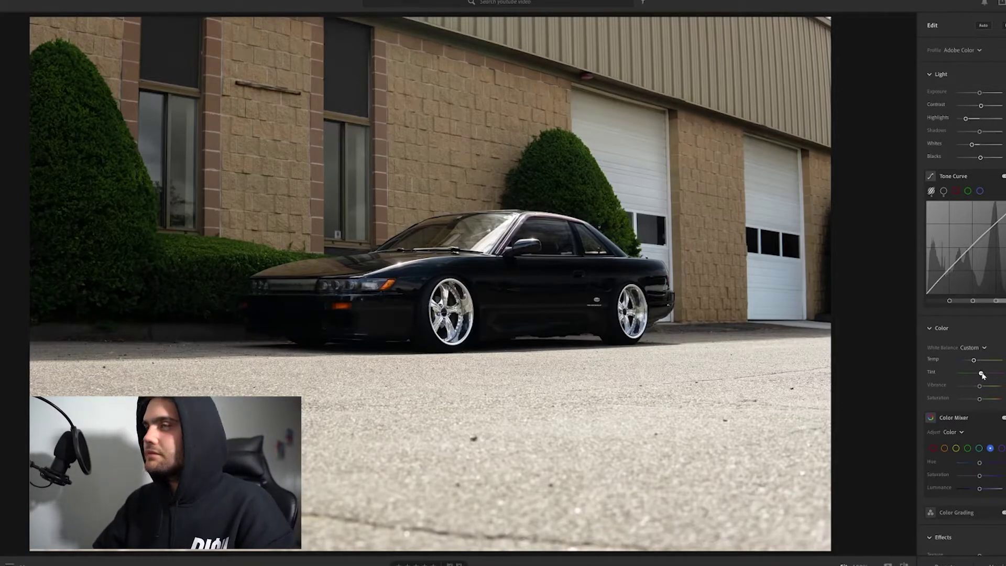
drag(979, 373, 981, 374)
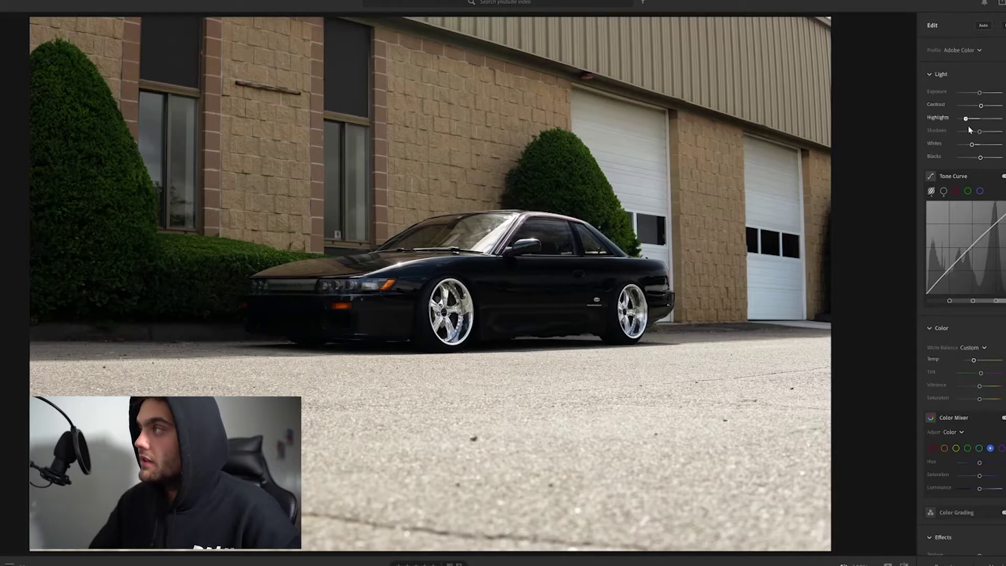
drag(971, 144, 972, 145)
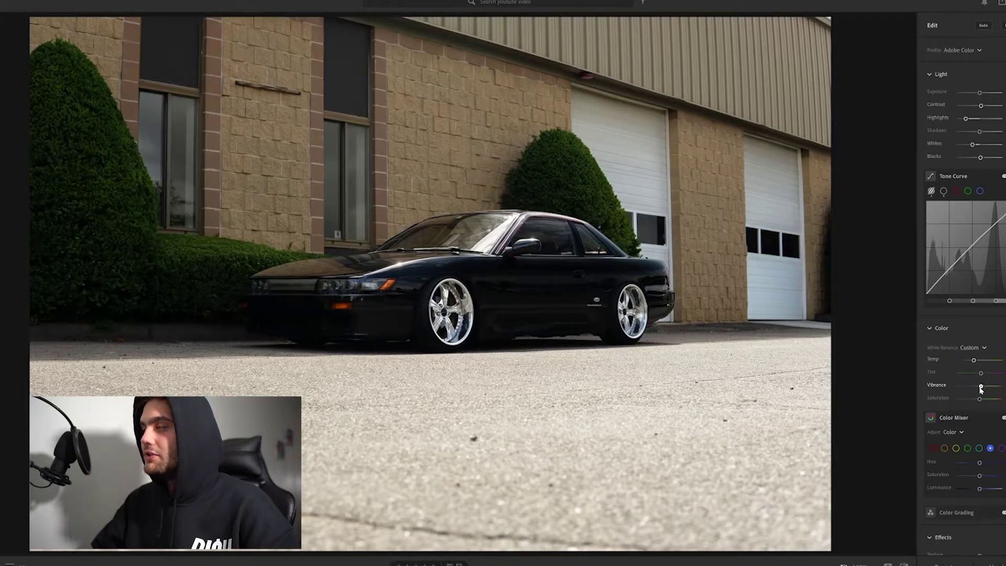
Try a higher vibrance, then reduce vibrance and saturation to slightly below neutral
drag(981, 387, 984, 387)
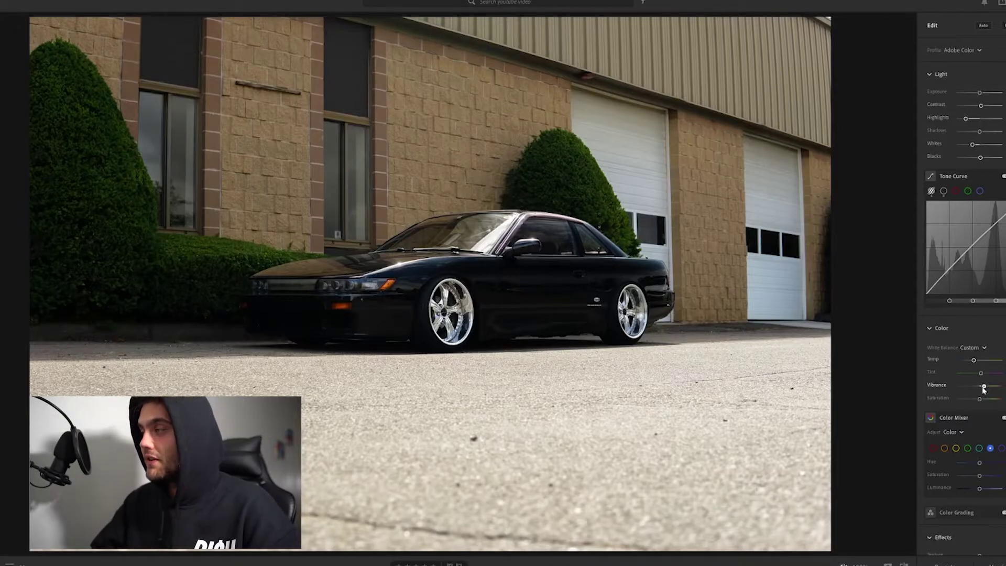
drag(984, 388, 975, 388)
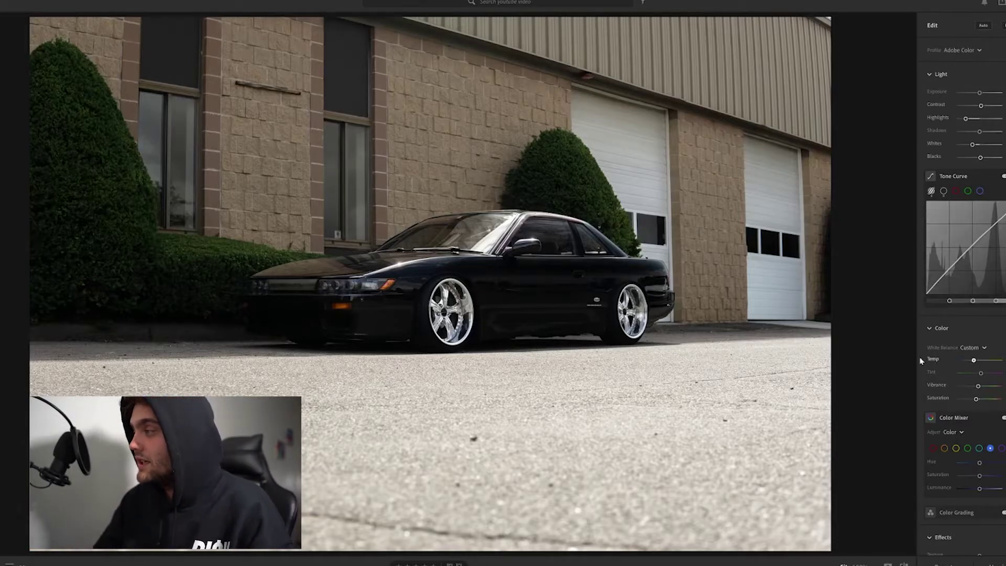
Remove nearly all saturation from the blues in the Color Mixer and raise the aqua luminance
scroll(985, 414, down, 3)
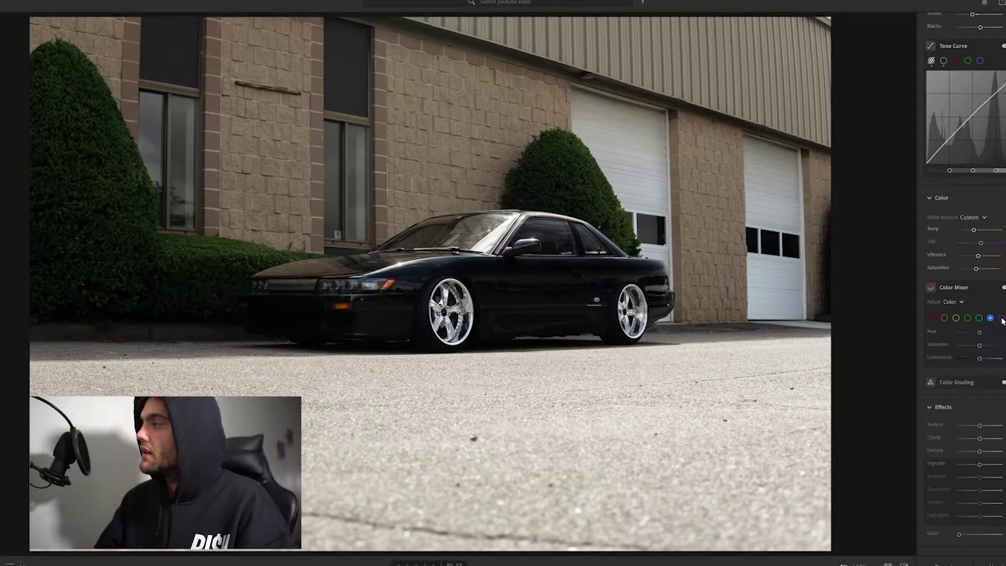
drag(979, 346, 970, 344)
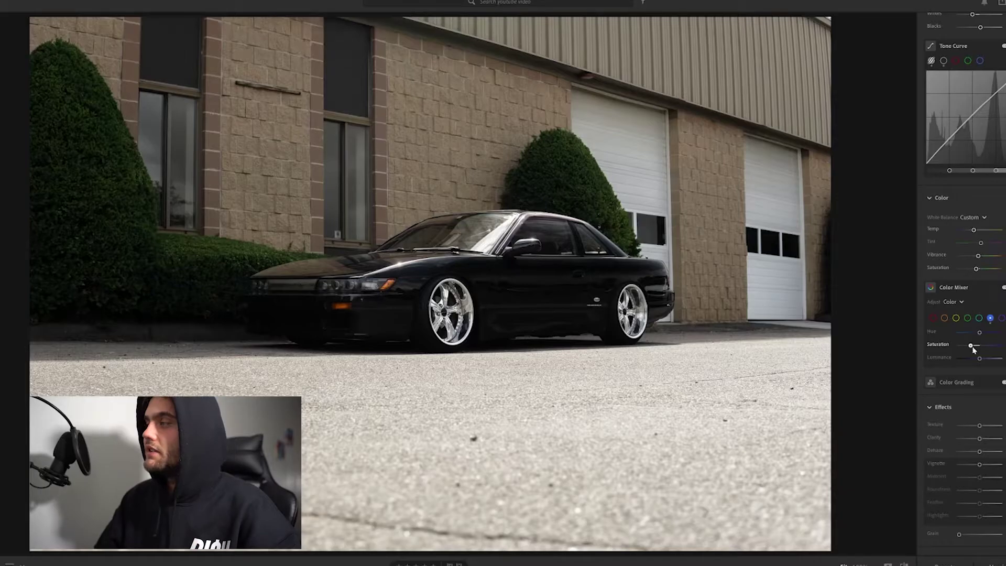
drag(979, 346, 970, 347)
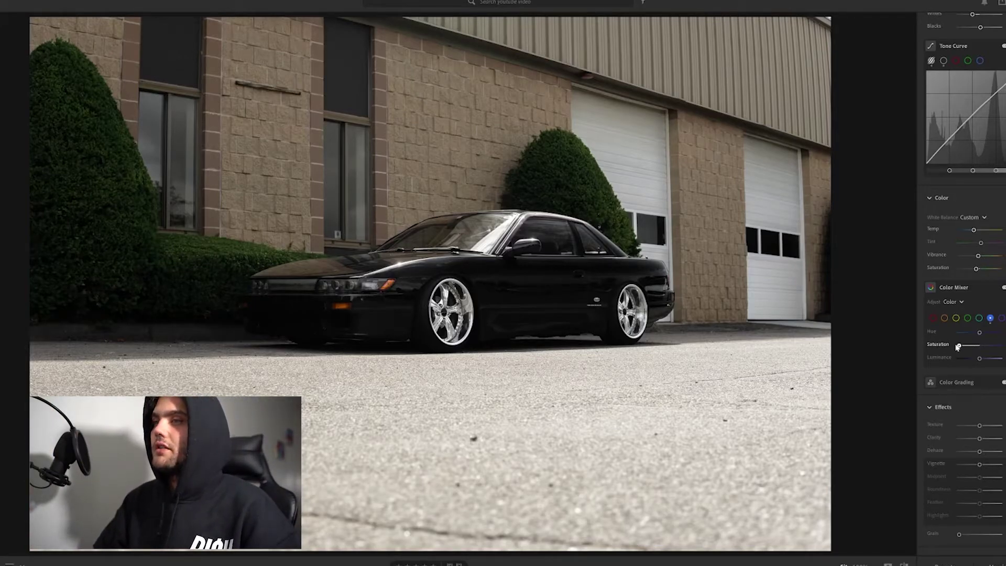
drag(979, 358, 982, 358)
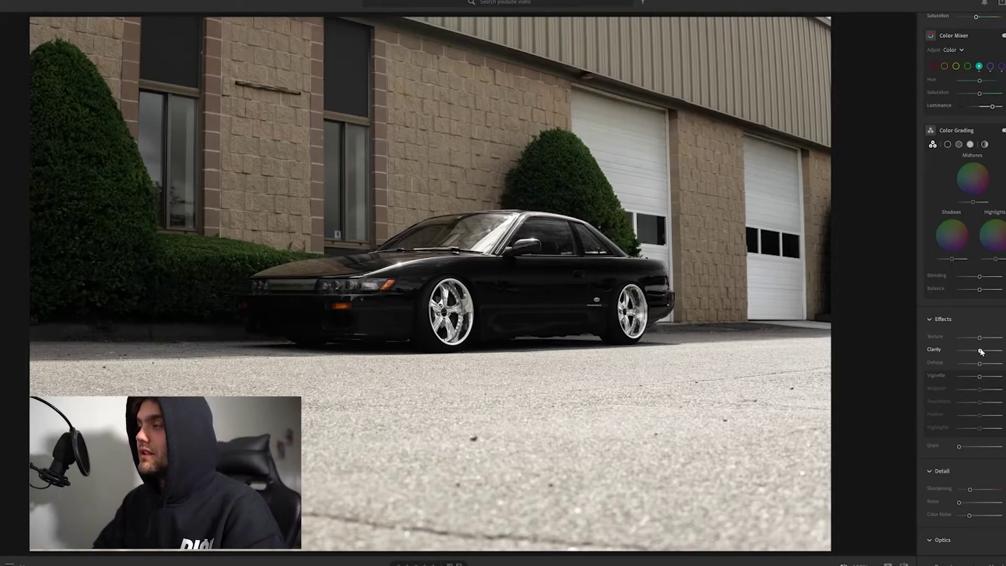
Test a near-maximum clarity on the photo, then settle on a clarity about a quarter of the way up
drag(980, 350, 999, 350)
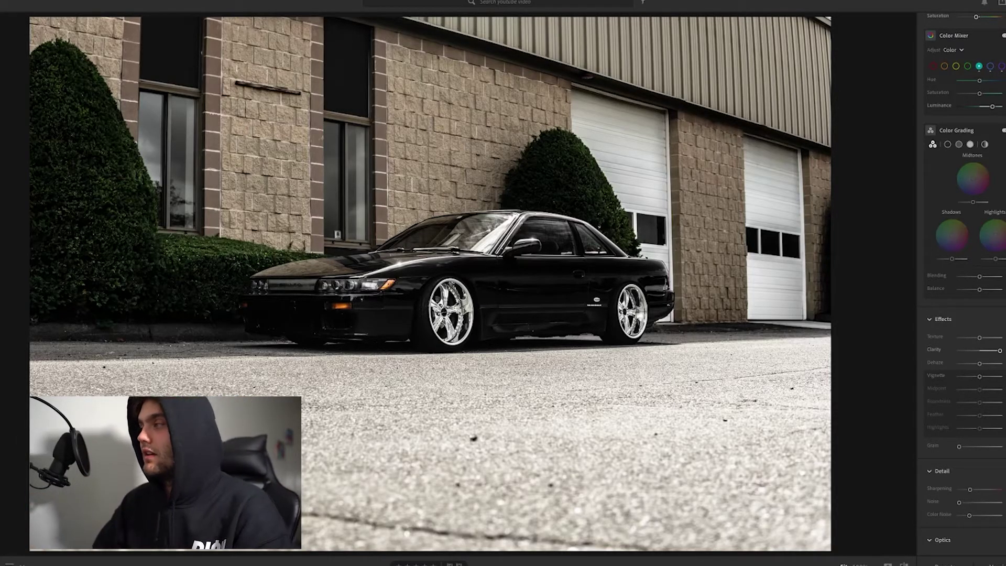
drag(1000, 351, 985, 352)
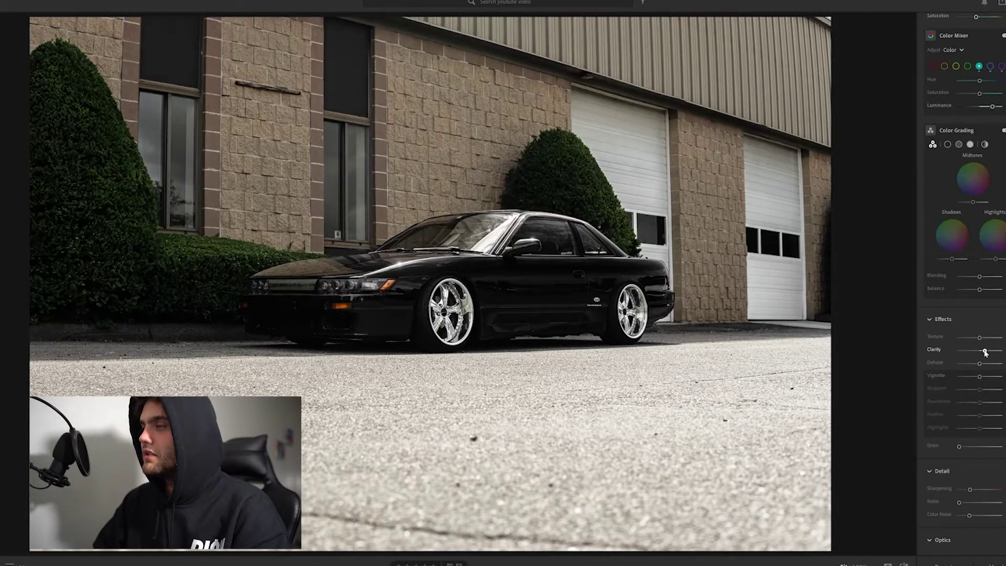
Reset the clarity, settle it at a slightly positive amount, and add a little dehaze
double_click(984, 352)
drag(980, 351, 984, 352)
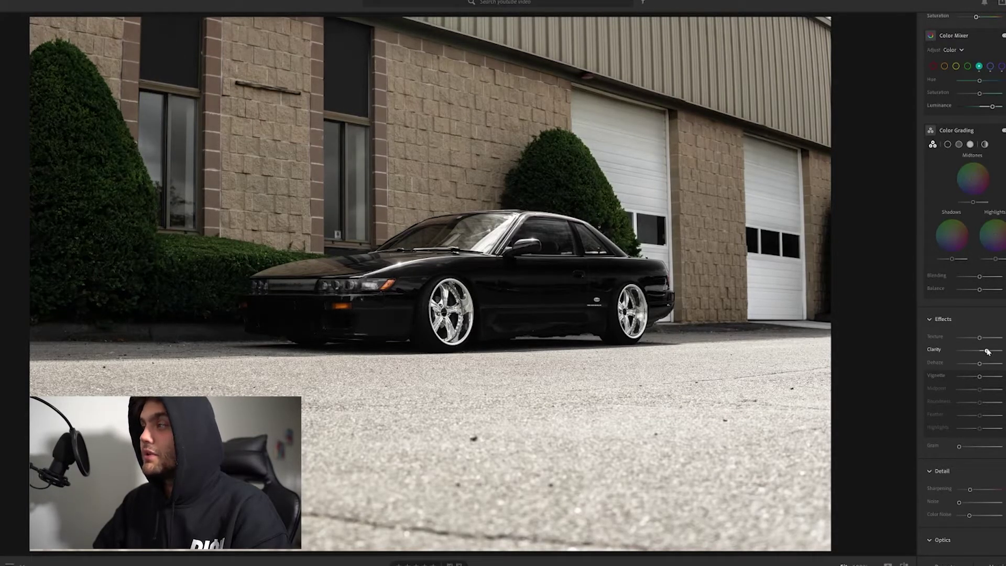
drag(987, 351, 982, 352)
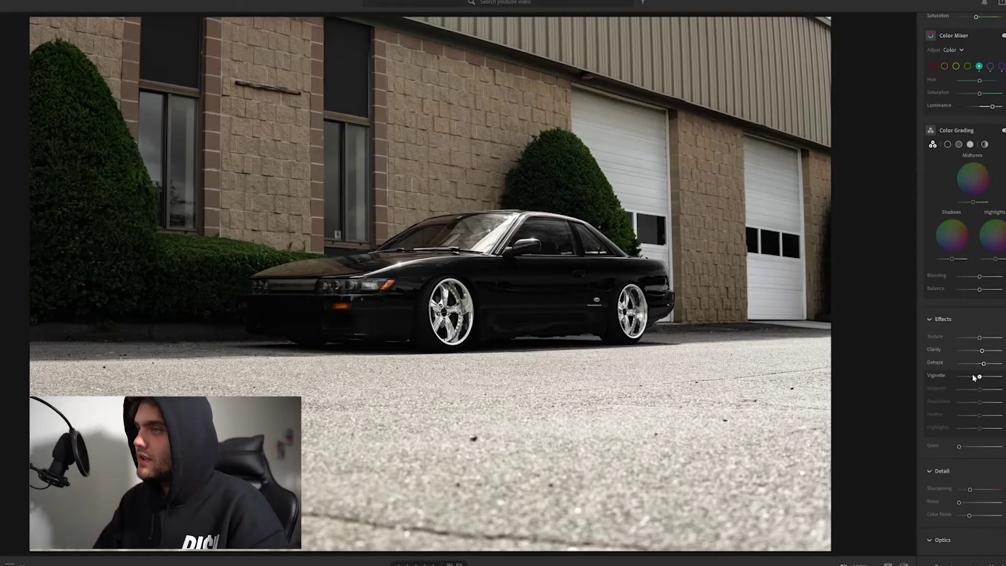
Try a dark vignette with a raised midpoint on the photo, and undo it
drag(980, 376, 972, 376)
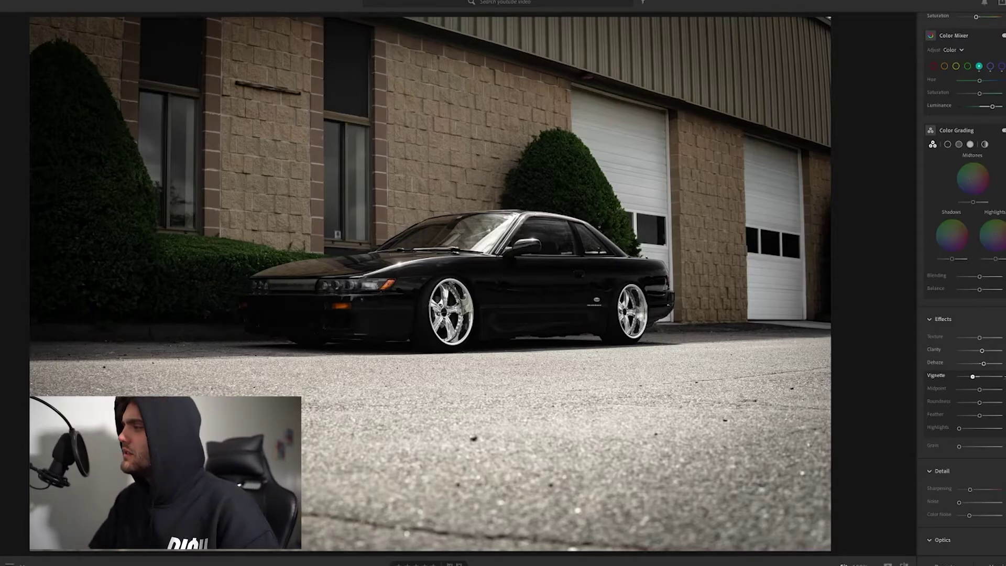
mouse_move(979, 389)
mouse_down()
mouse_move(965, 388)
mouse_move(980, 387)
mouse_up()
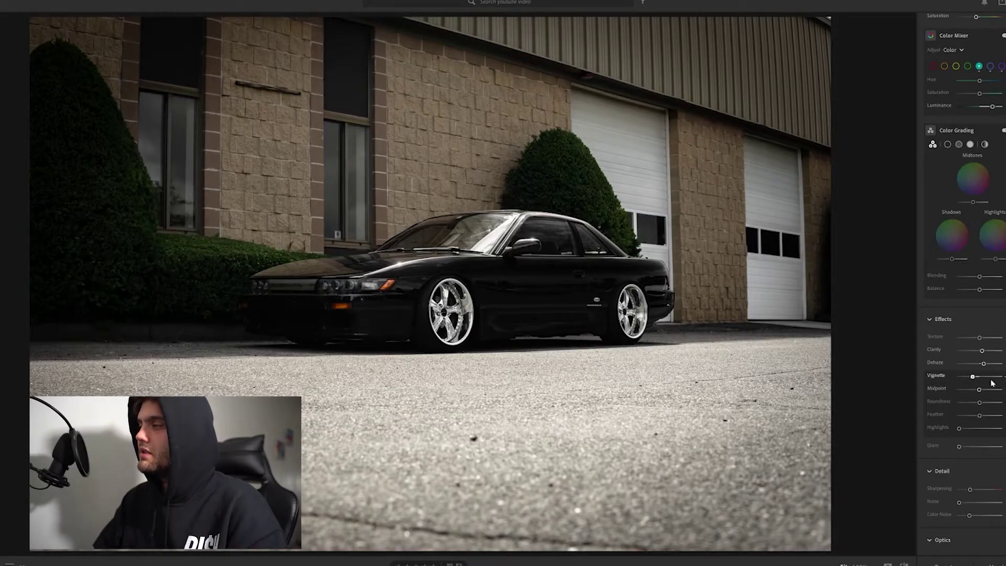
drag(973, 376, 977, 379)
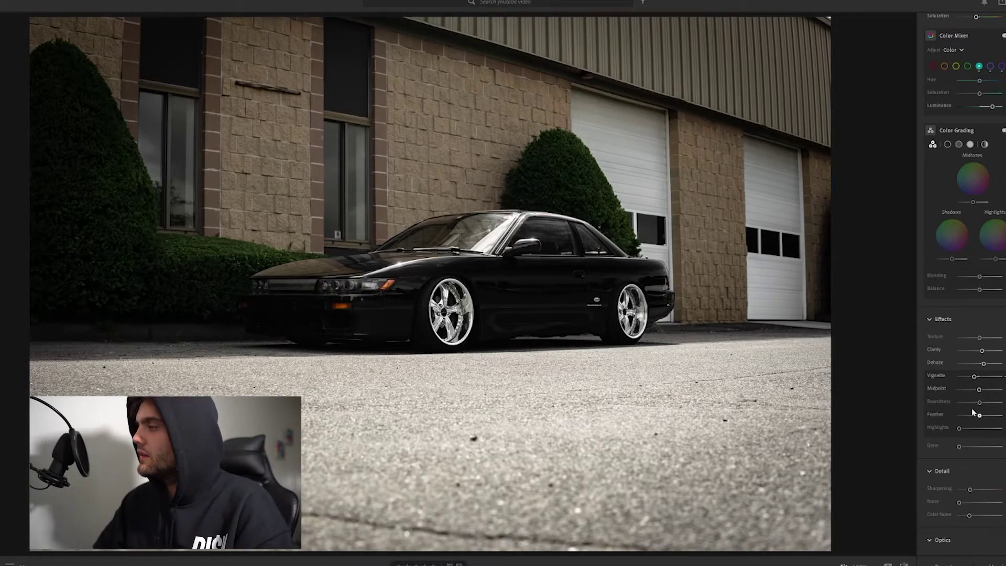
mouse_move(977, 397)
mouse_down()
mouse_move(956, 400)
mouse_move(984, 390)
mouse_up()
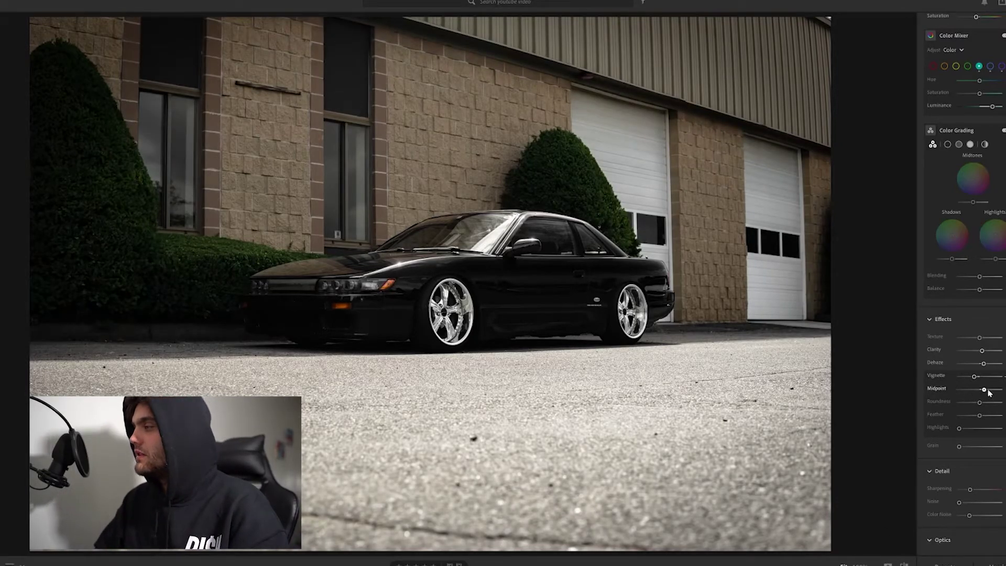
key(ctrl+z)
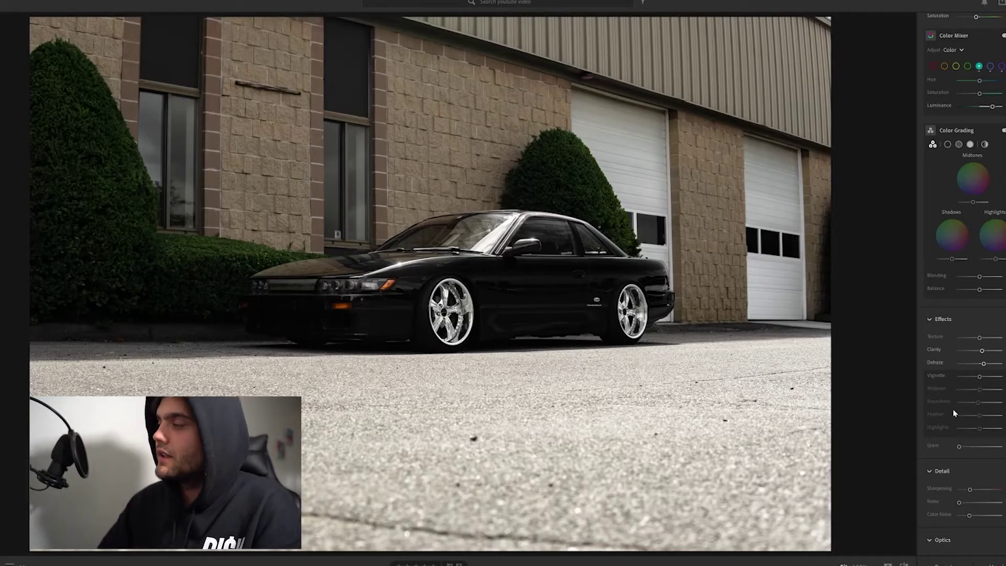
Raise the sharpening to about mid-range and slightly increase its radius and detail
scroll(954, 412, down, 3)
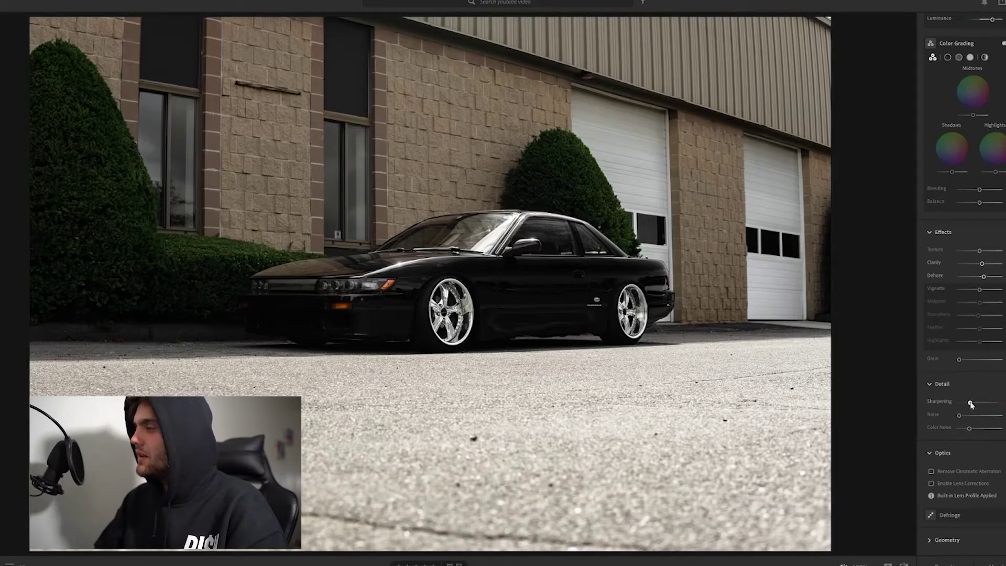
drag(971, 402, 979, 404)
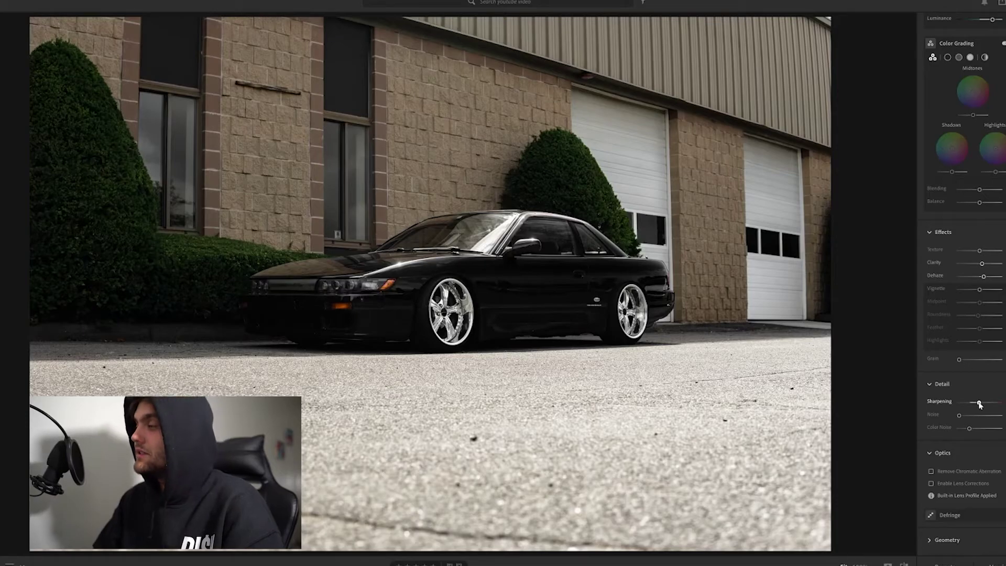
drag(980, 403, 990, 370)
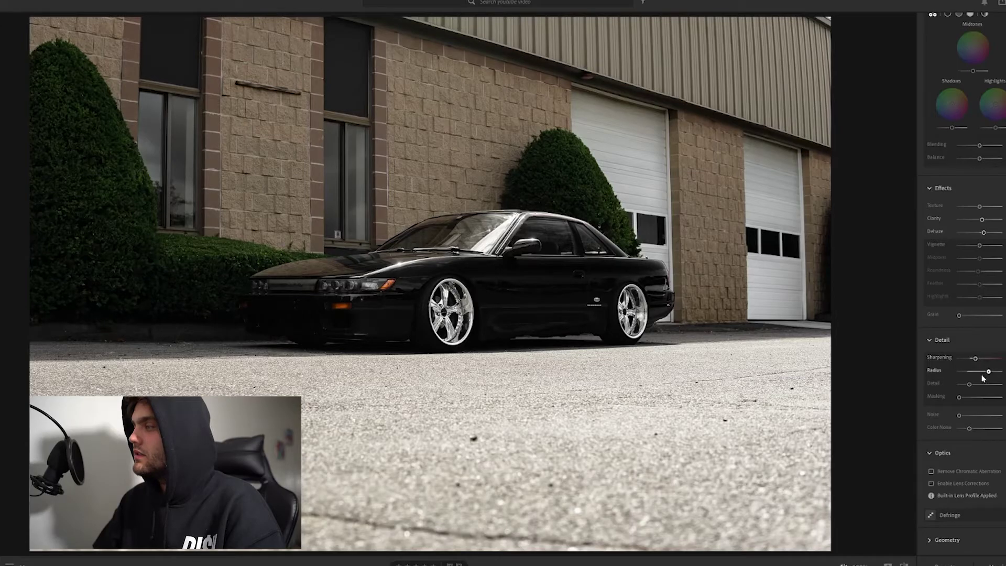
scroll(975, 372, up, 2)
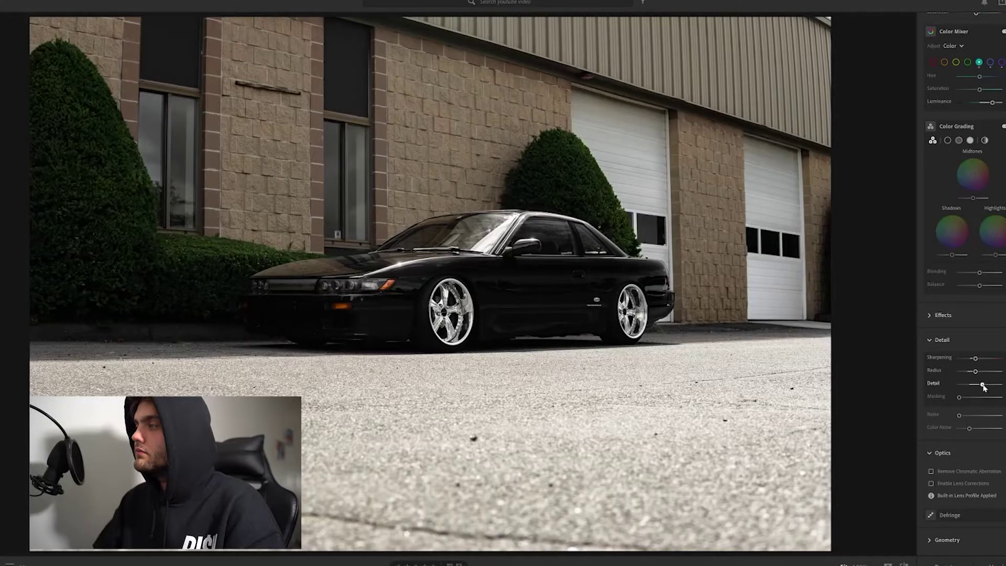
drag(971, 373, 972, 375)
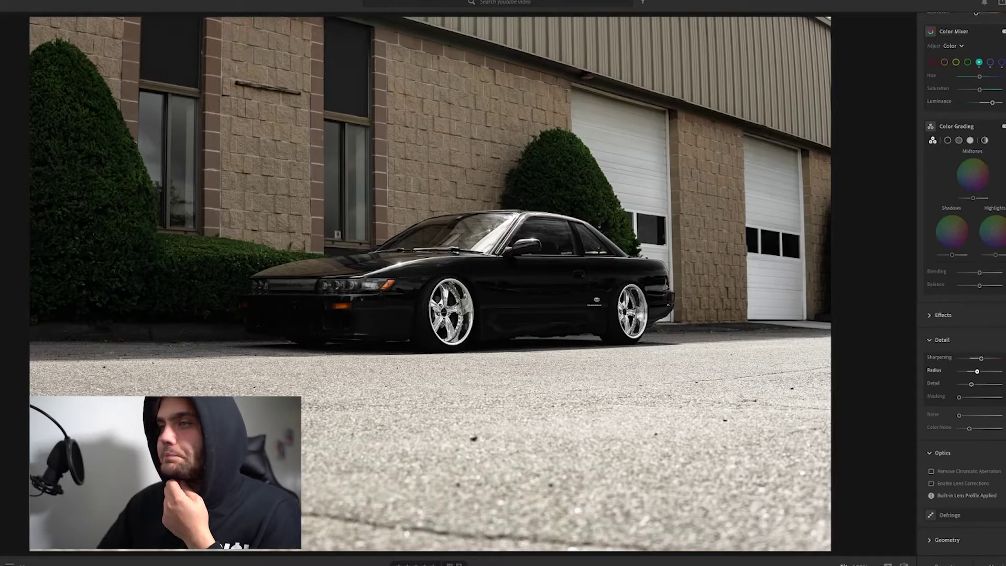
Start cropping the photo, straighten it automatically, and set the crop aspect ratio to 4 x 3
scroll(990, 251, up, 10)
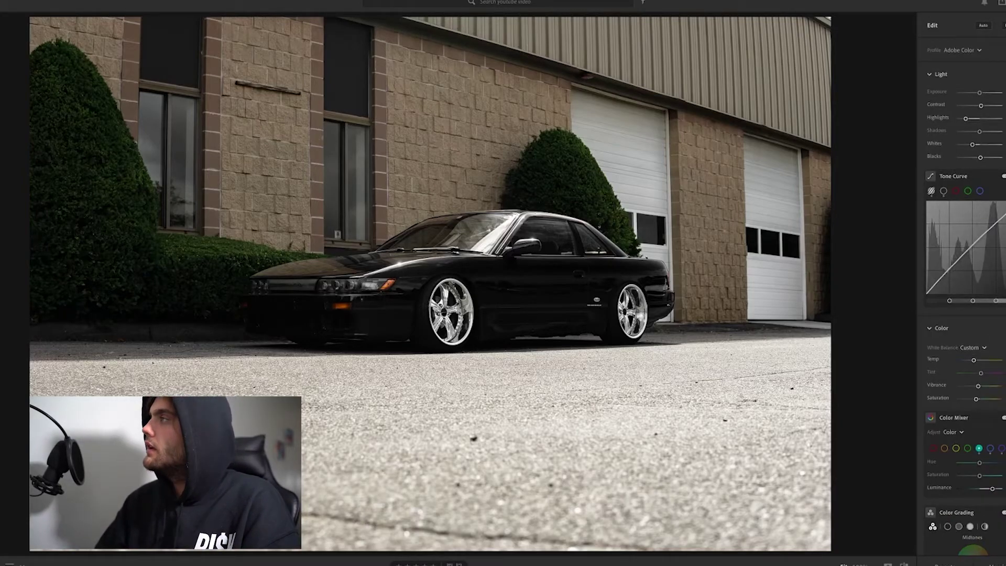
key(c)
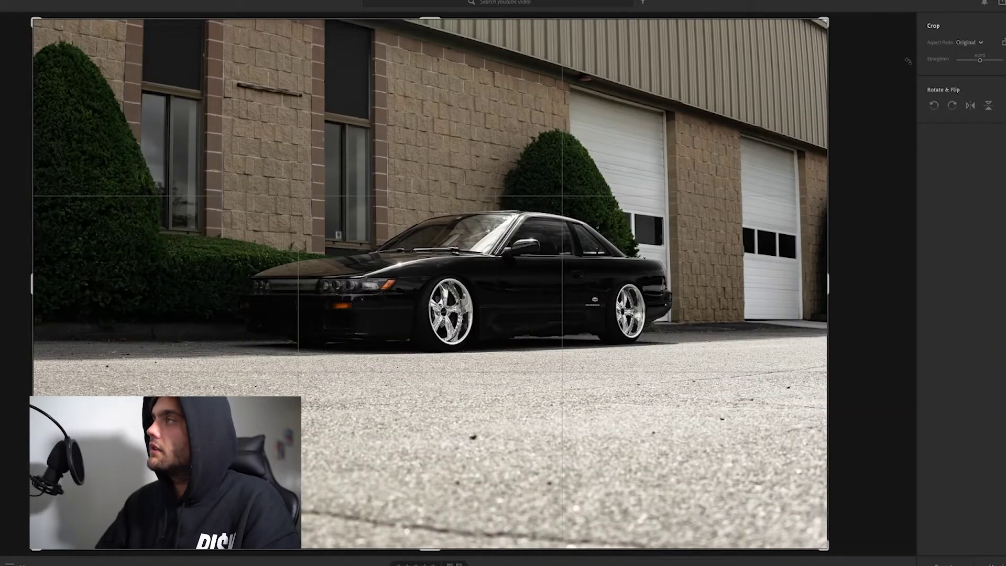
click(981, 57)
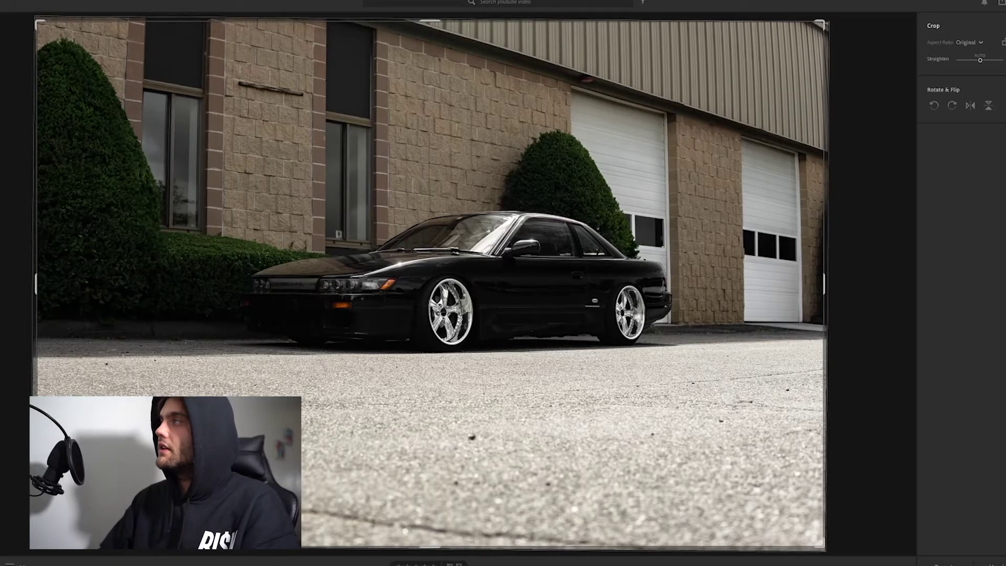
click(970, 41)
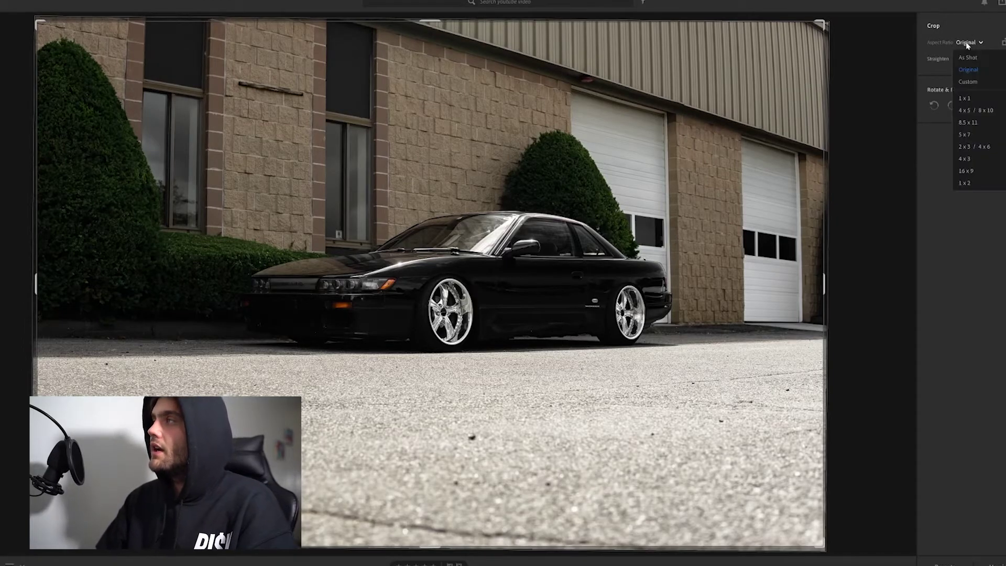
click(969, 159)
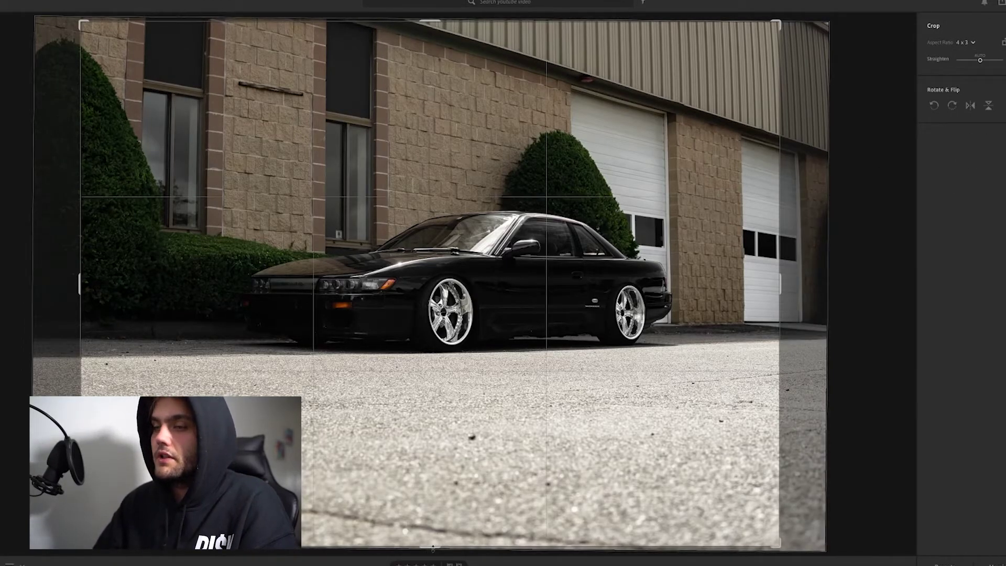
Tighten the crop around the car, reposition the photo to trim the building and pavement, and apply it
drag(433, 547, 430, 508)
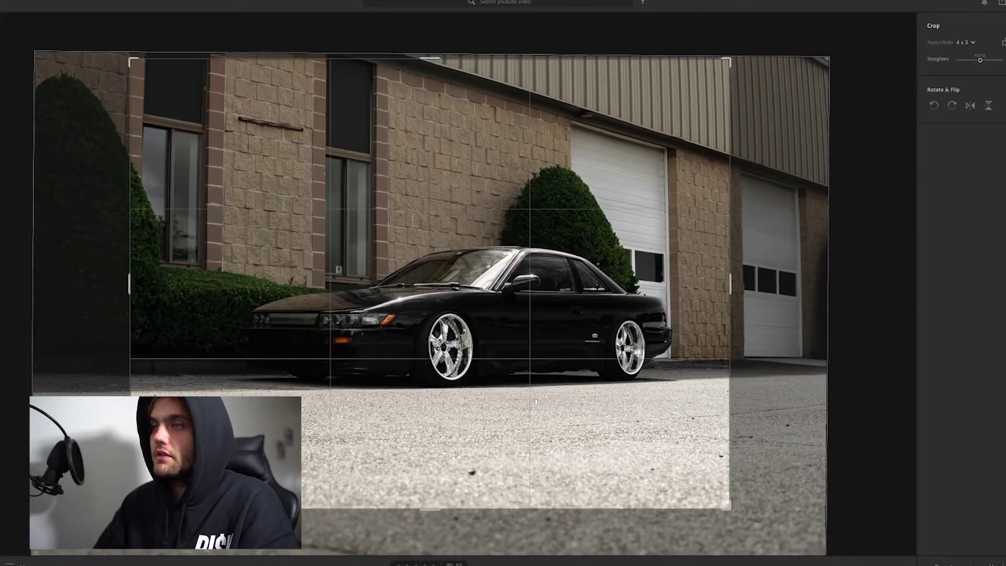
drag(536, 370, 525, 357)
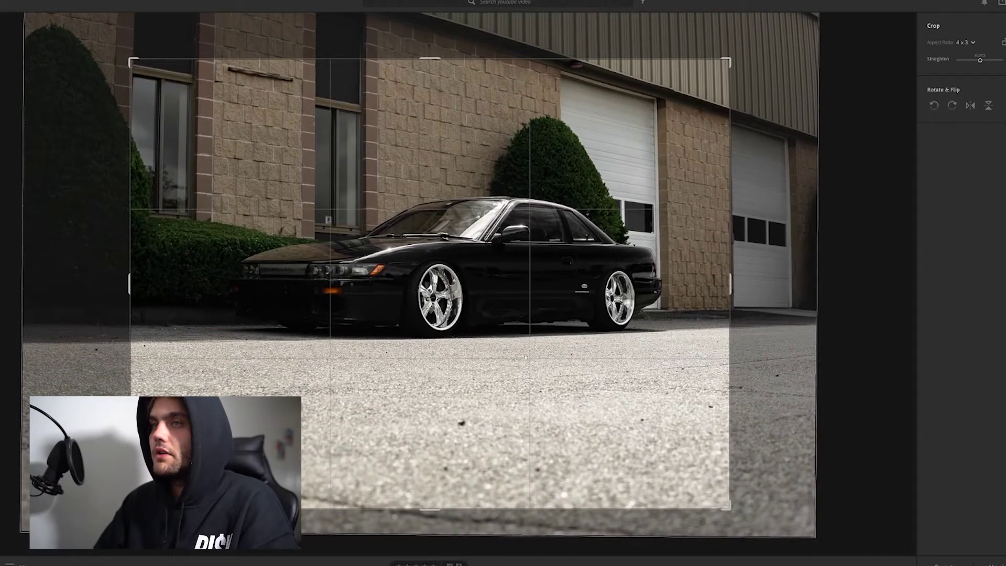
drag(429, 508, 421, 532)
drag(486, 345, 501, 336)
click(1000, 26)
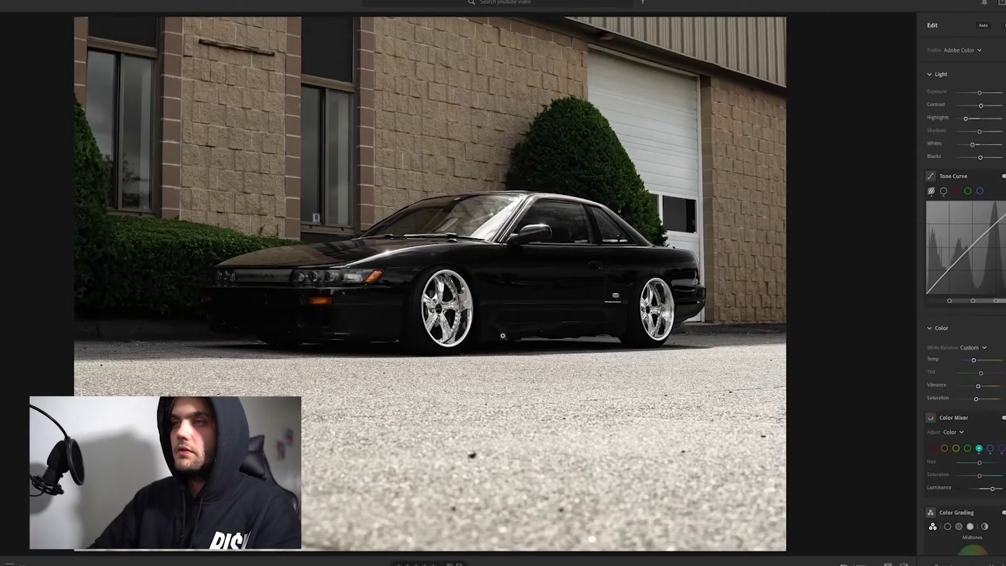
click(1001, 100)
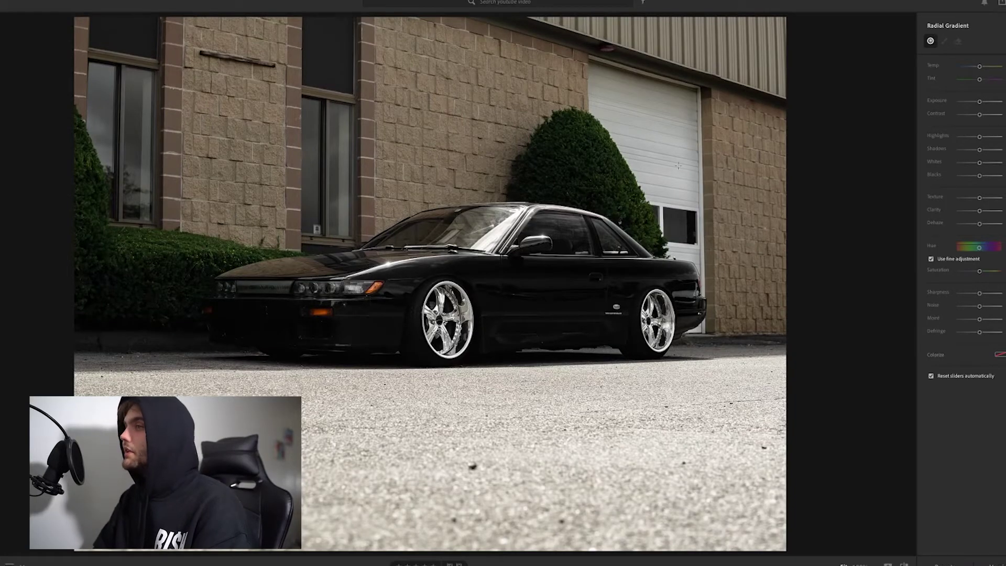
drag(493, 231, 508, 247)
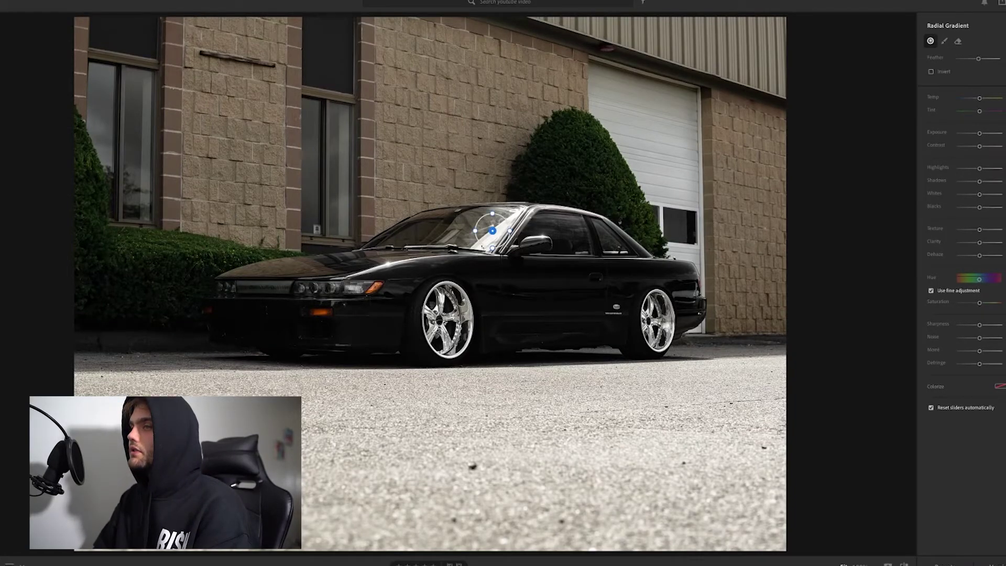
right_click(493, 230)
click(510, 250)
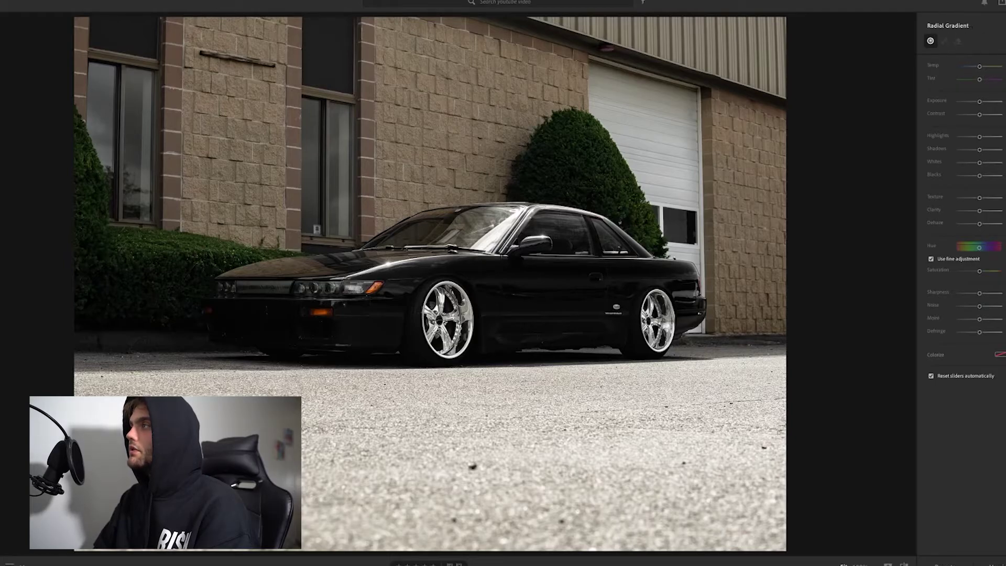
key(b)
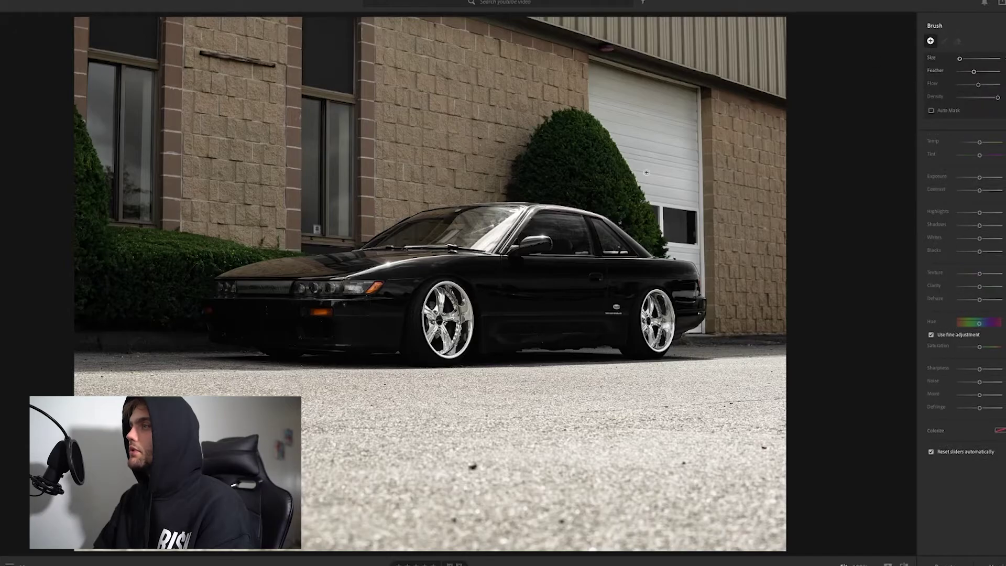
click(486, 232)
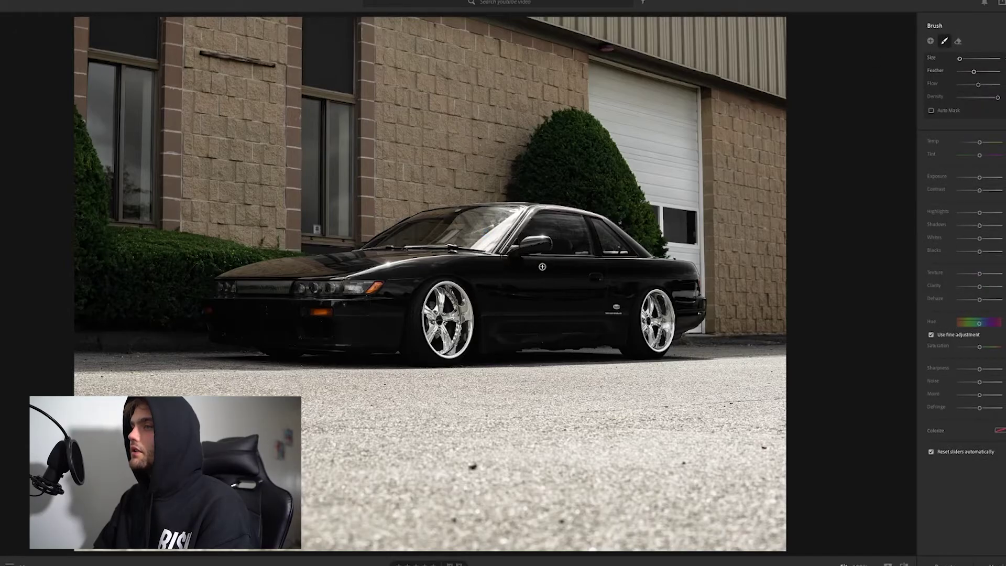
Add a tilted radial gradient over the glare on the windshield and strongly lower its highlights
key(r)
drag(505, 223, 486, 245)
drag(532, 211, 560, 194)
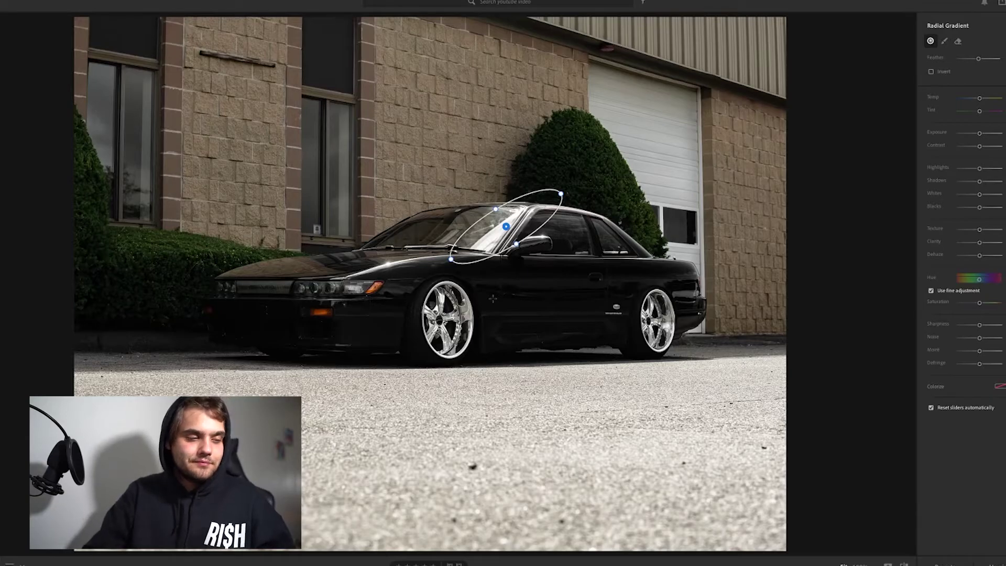
mouse_move(505, 226)
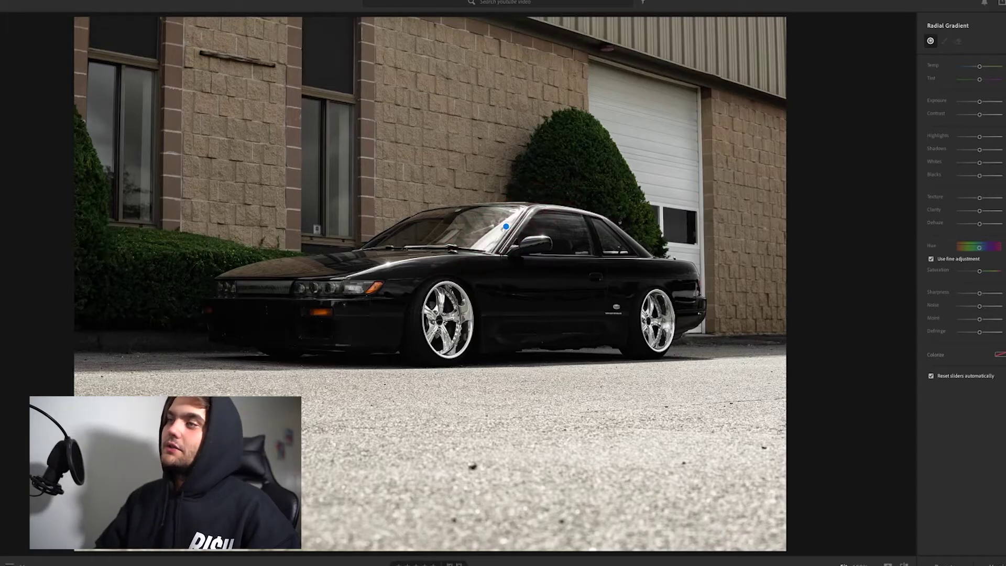
click(505, 227)
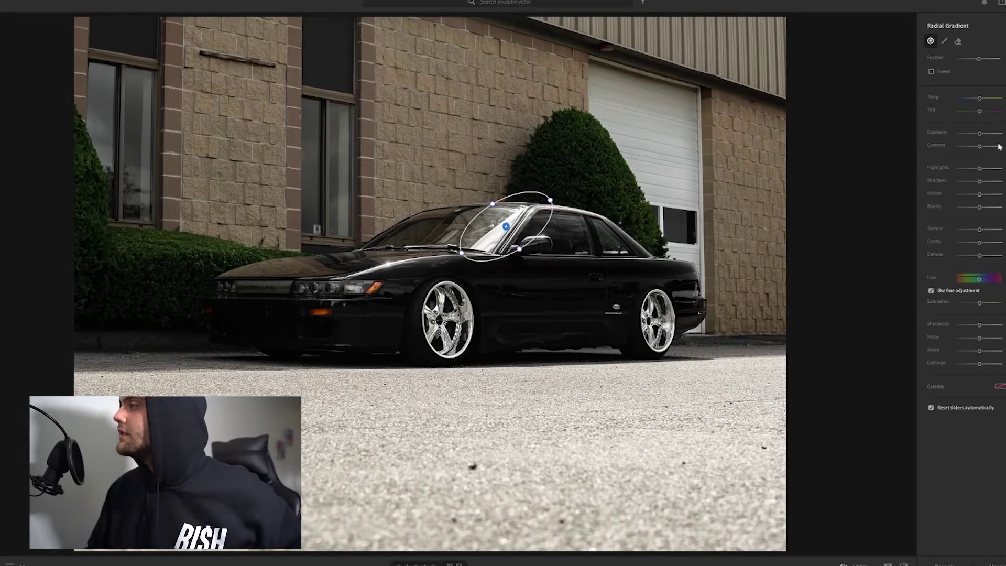
drag(978, 169, 968, 168)
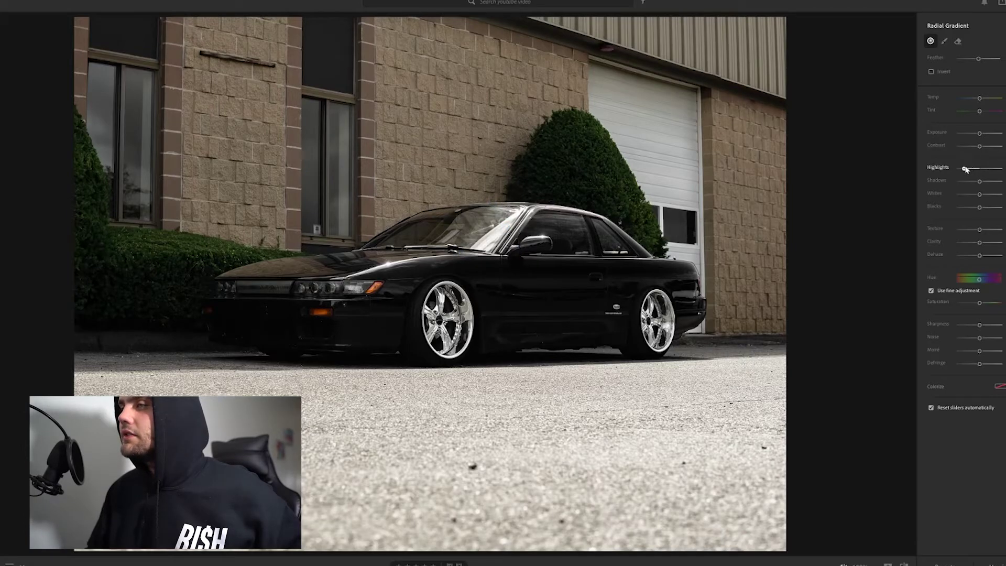
key(e)
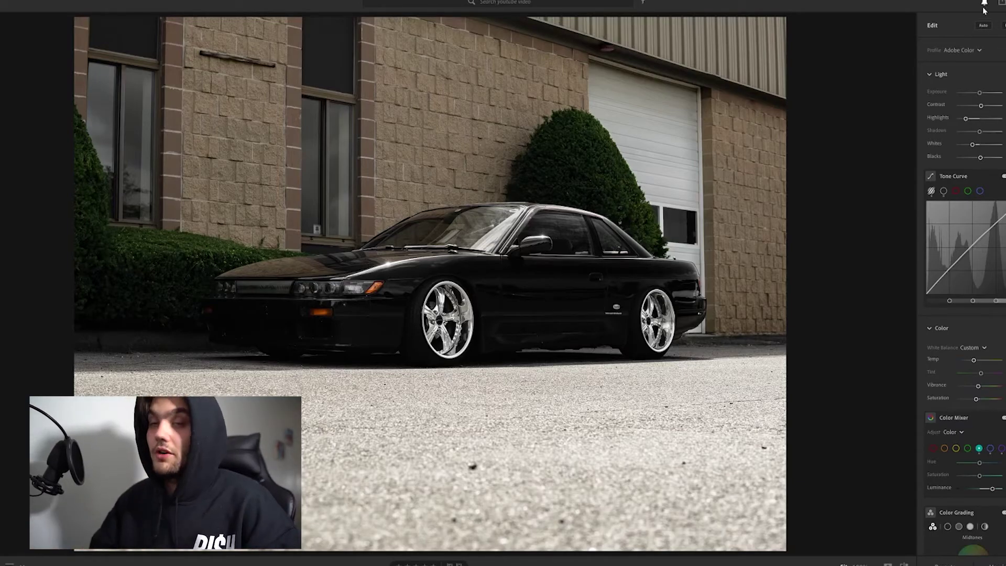
Add a linear gradient over the foreground pavement, starting around the base of the car, and lower its exposure slightly
key(l)
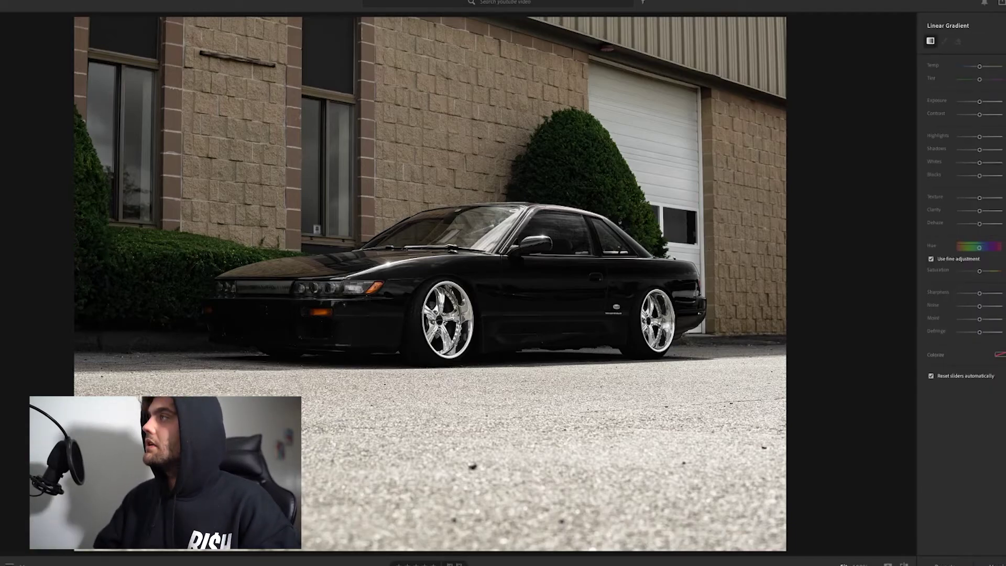
drag(471, 440, 470, 474)
drag(470, 440, 471, 361)
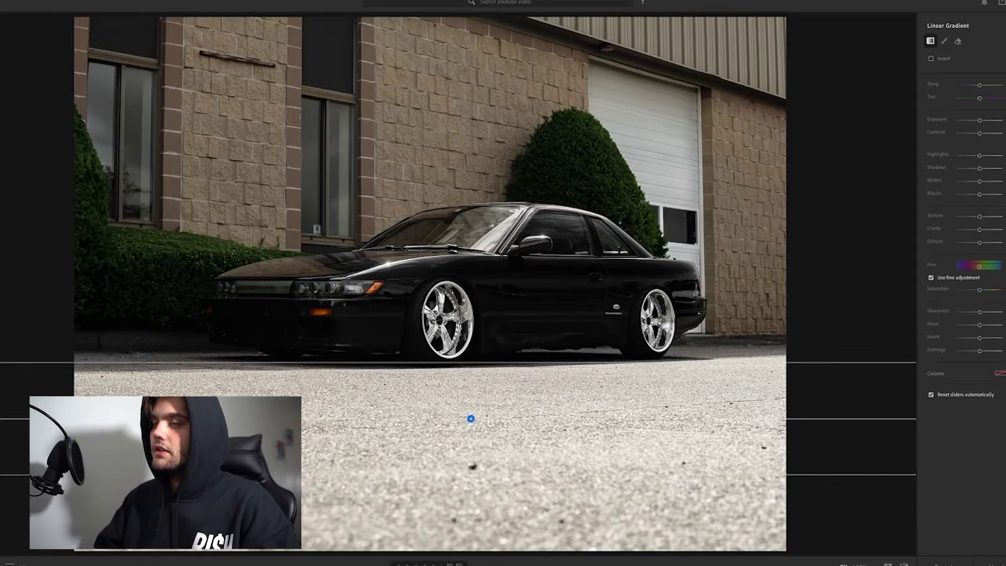
drag(515, 476, 516, 393)
drag(838, 373, 839, 366)
drag(585, 390, 584, 422)
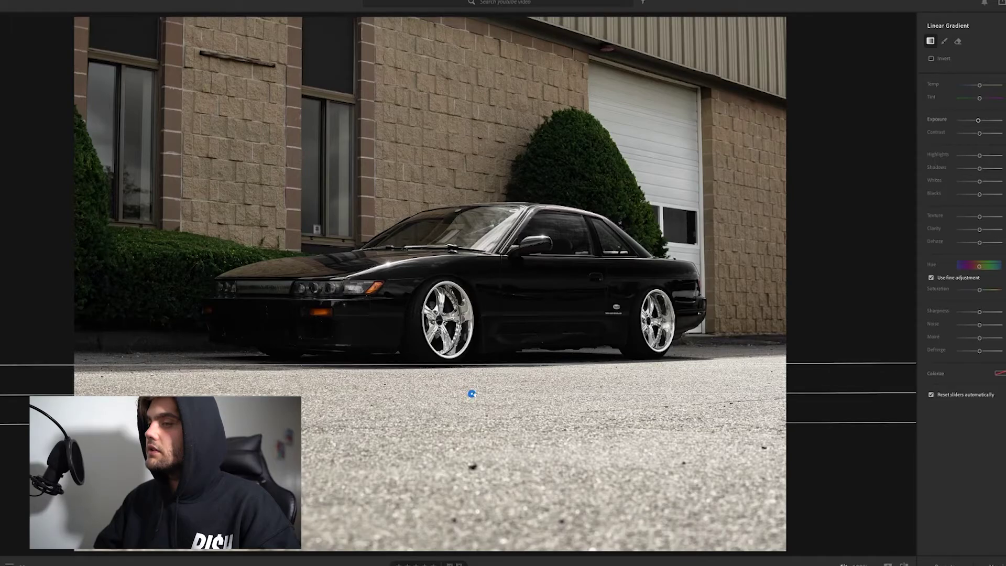
drag(483, 422, 473, 344)
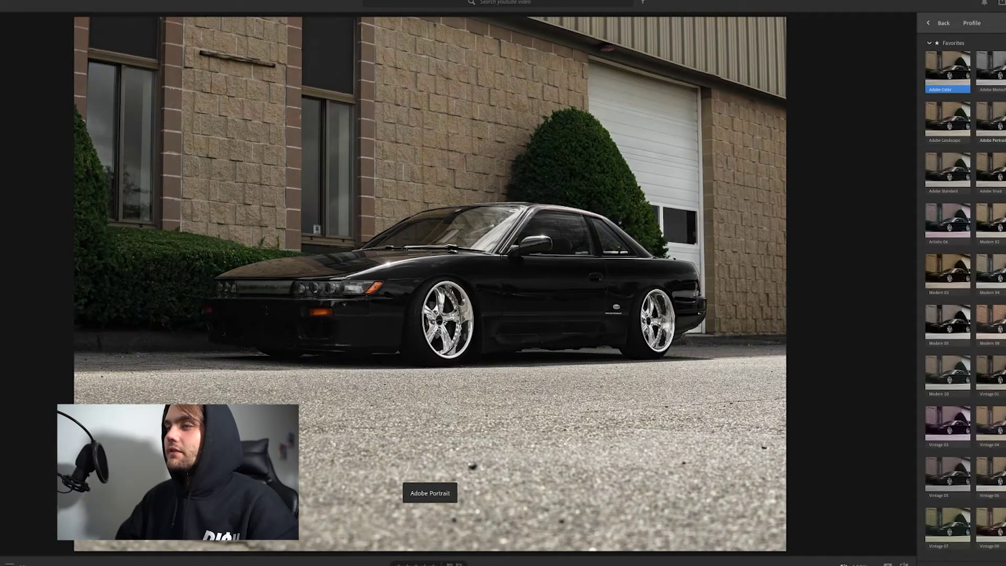
Preview the Favorites, Artistic, Modern and Vintage profiles on the car photo to compare their looks
scroll(958, 450, down, 2)
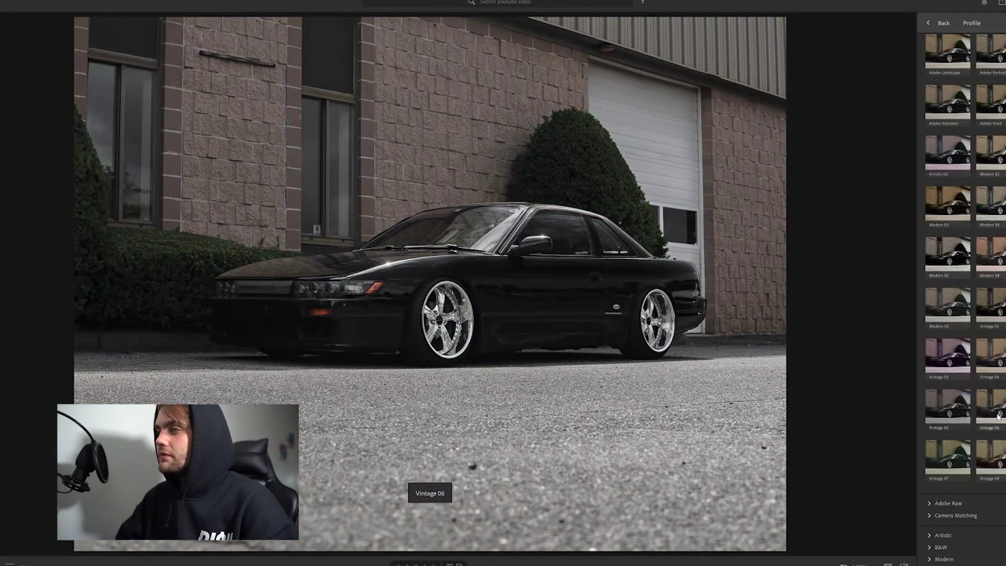
click(998, 416)
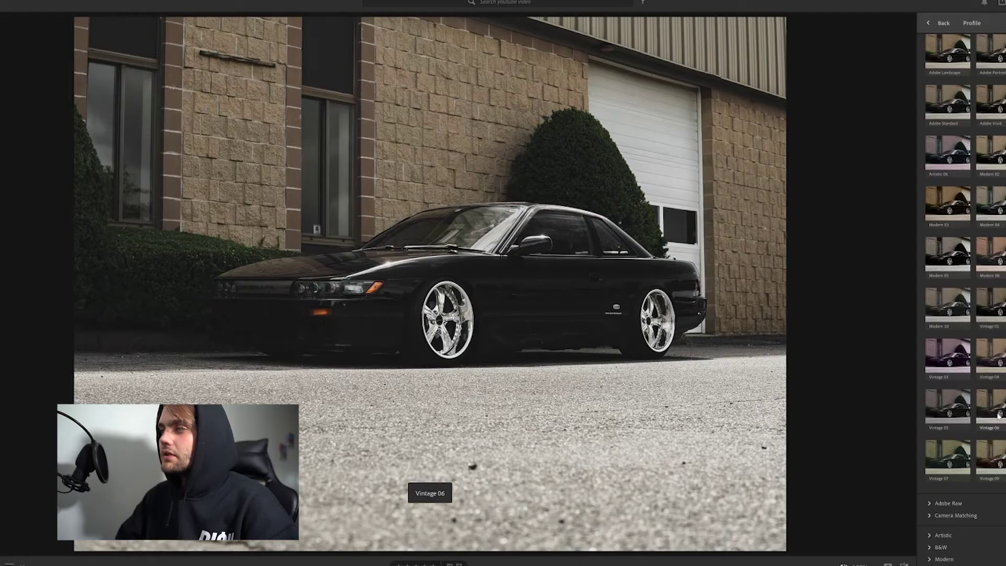
click(936, 533)
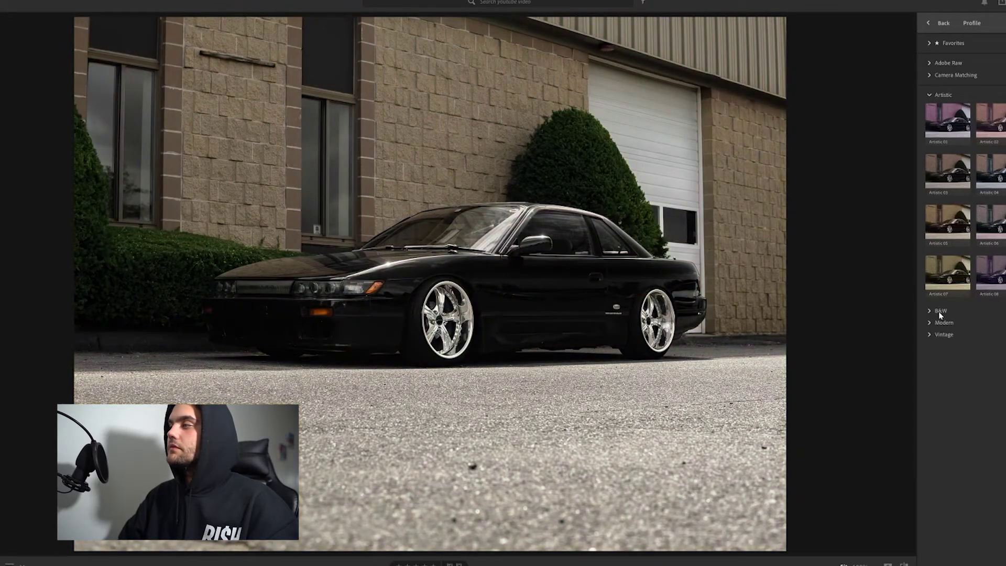
click(938, 322)
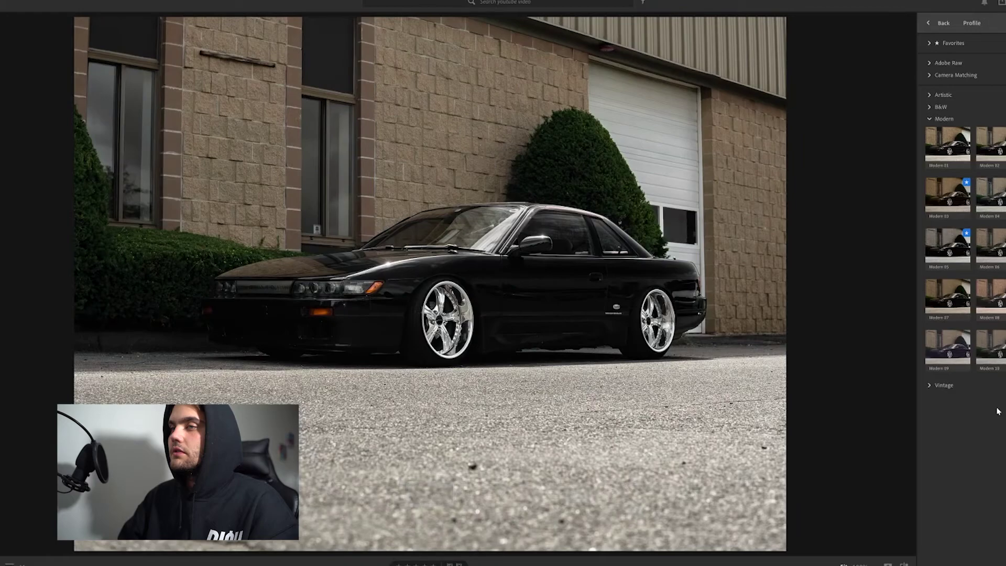
click(996, 385)
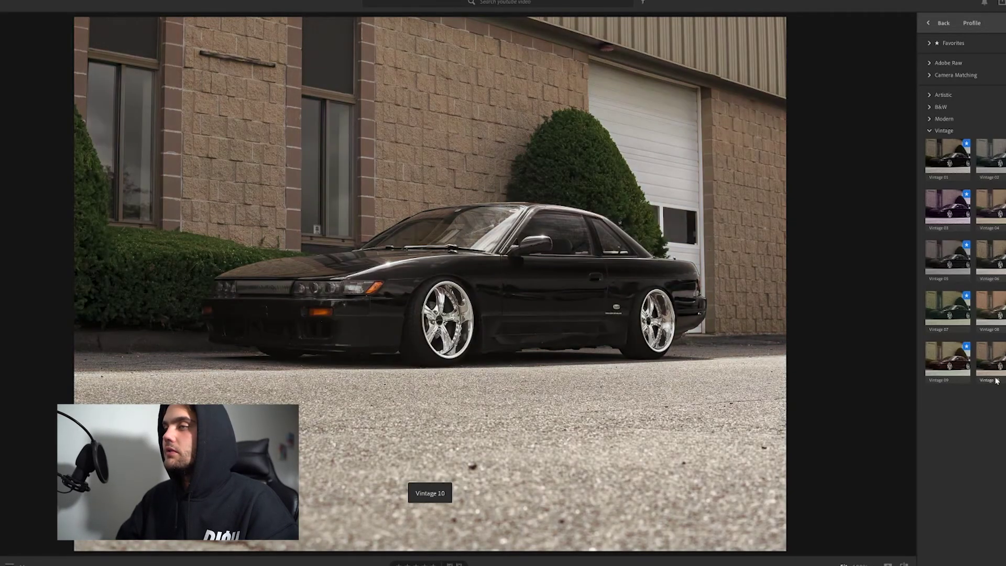
key(ctrl+z)
Apply the Modern 10 profile to the photo and raise its amount slightly
click(934, 120)
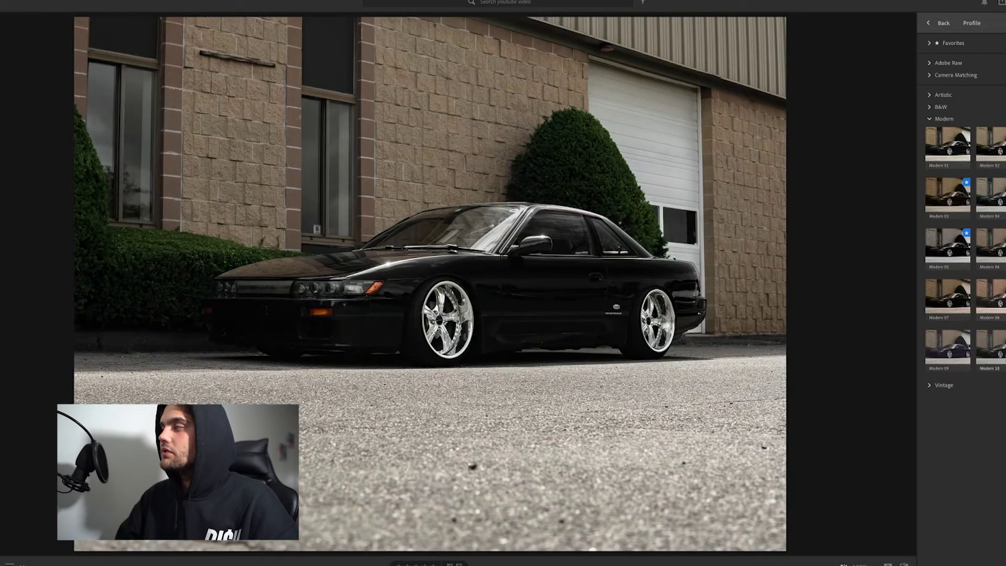
click(990, 349)
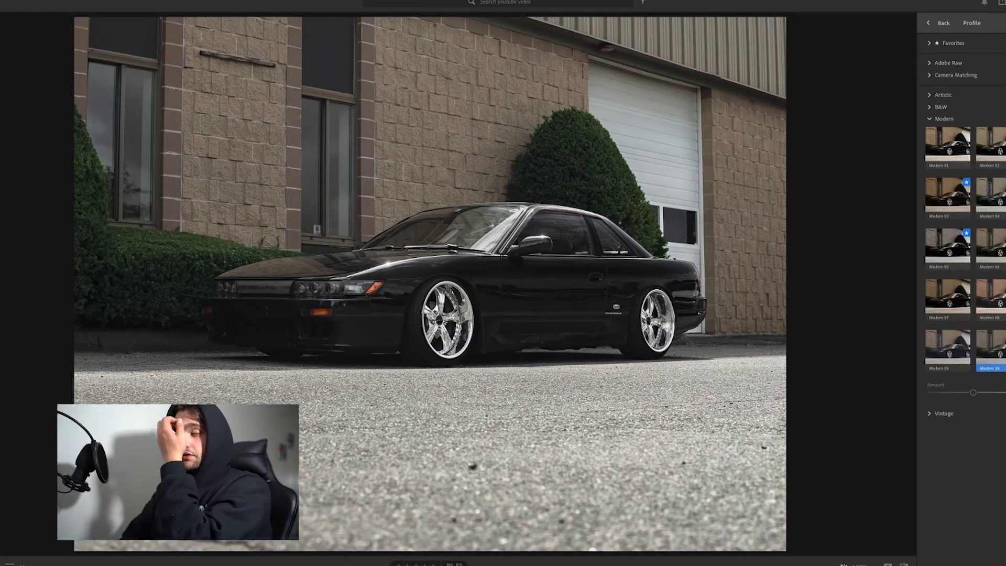
drag(973, 392, 978, 392)
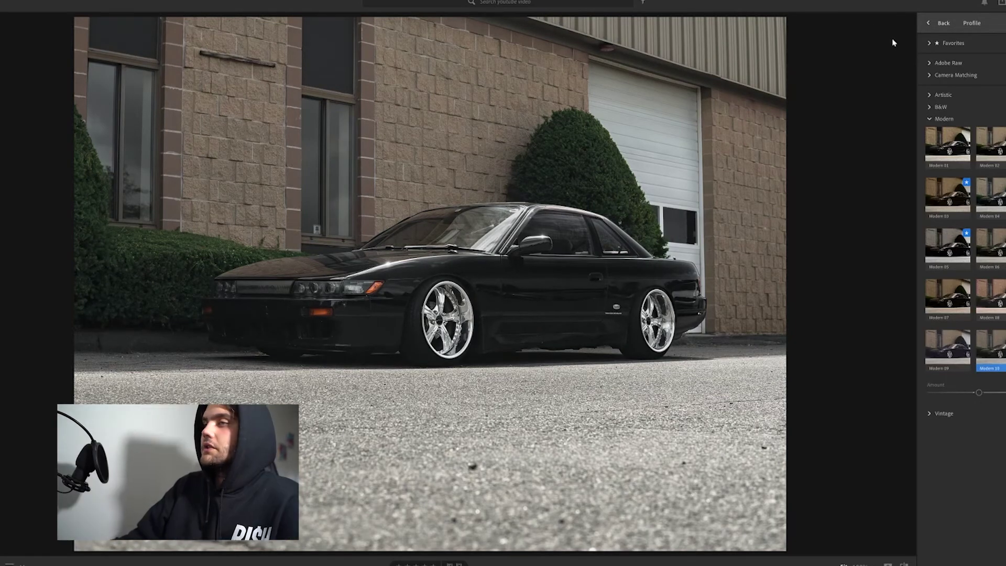
Fine-tune the photo's light by lowering highlights, shadows and blacks slightly and raising whites a little
click(940, 23)
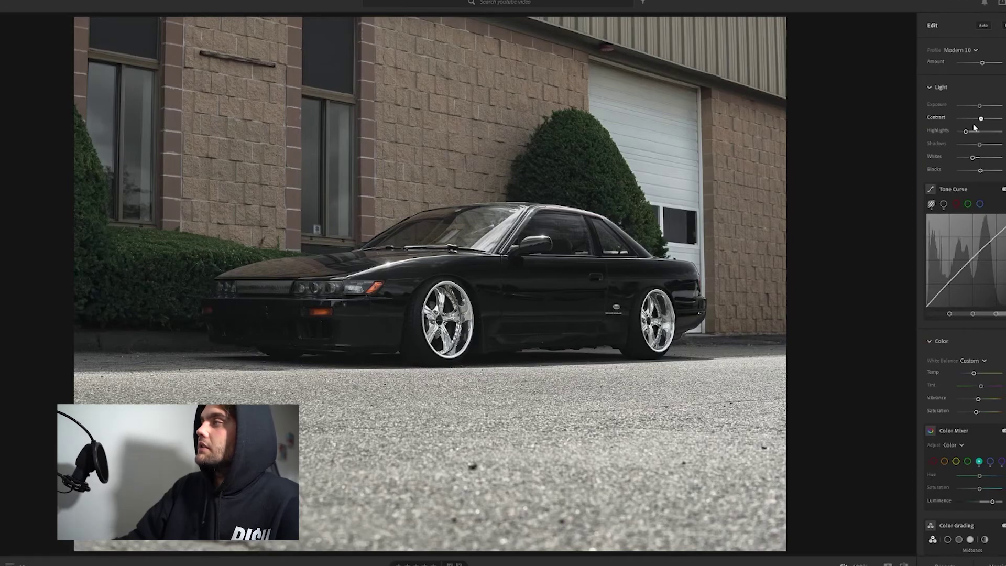
mouse_move(965, 131)
mouse_down()
mouse_move(992, 132)
mouse_move(972, 144)
mouse_up()
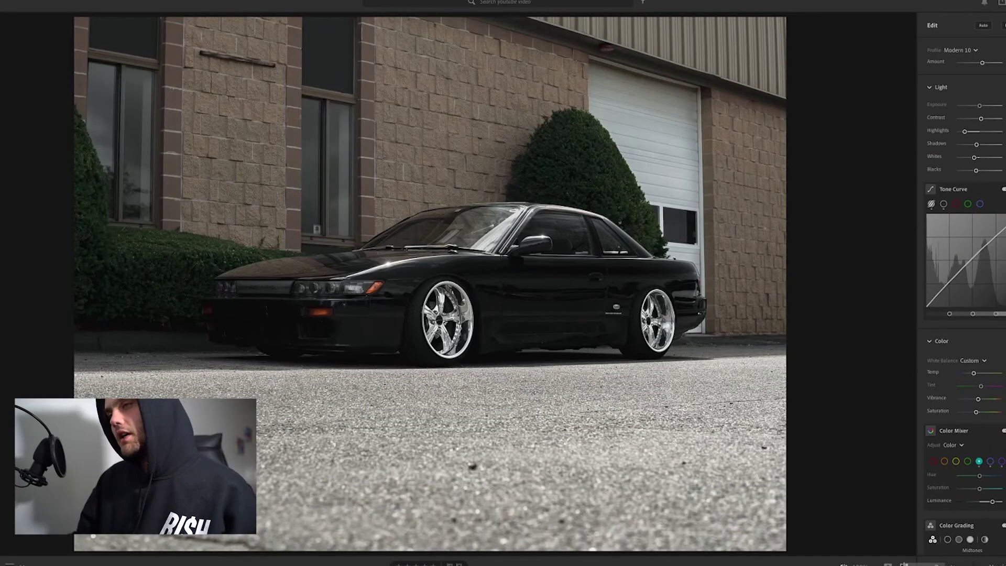
Compare the edited photo with the original by switching repeatedly between the before and after views
key(backslash)
key(backslash)
key(backslash)
key(backslash)
key(backslash)
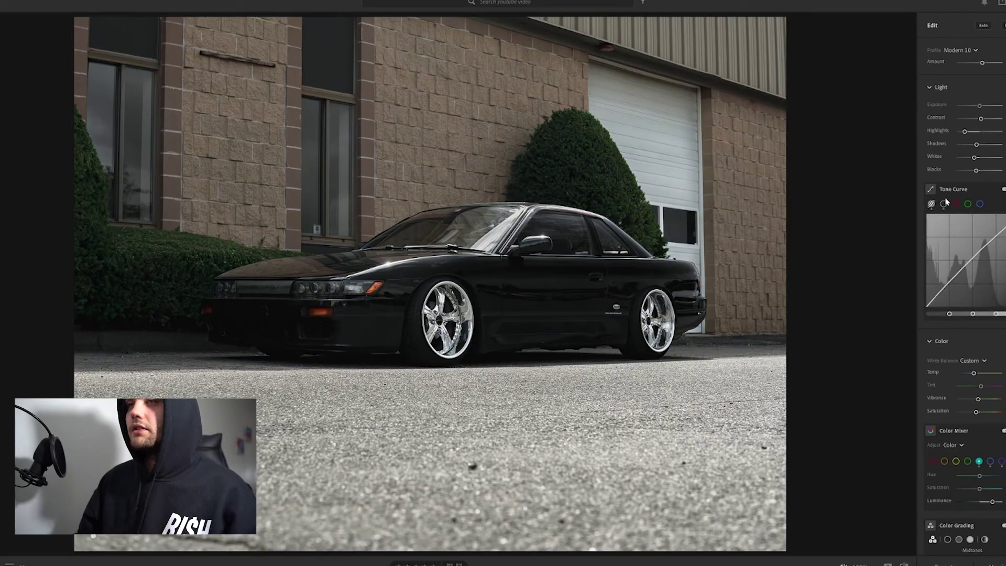